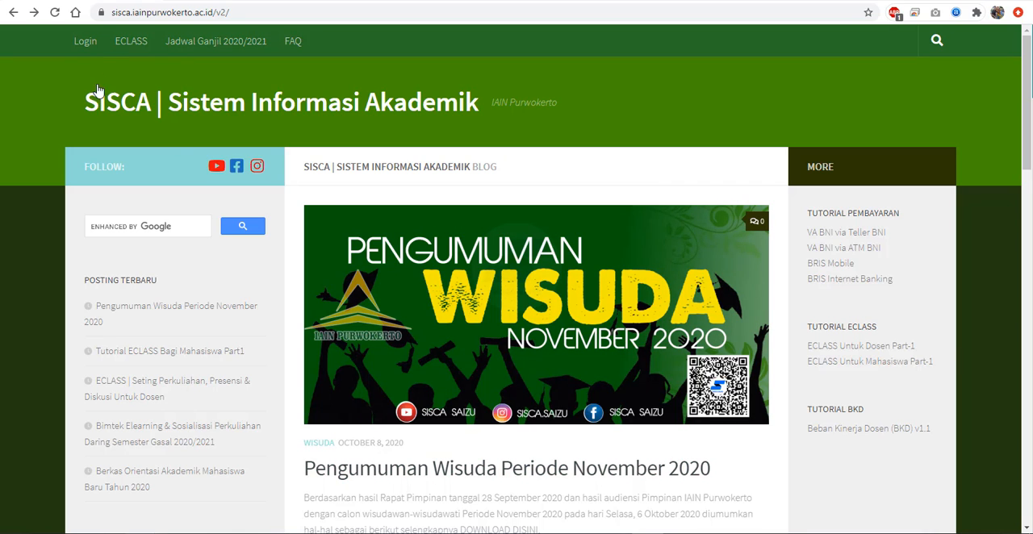
- Log in to SISCA by filling in the saved lecturer username and account password on the login page
{"action": "left_click", "coordinate": [87, 41]}
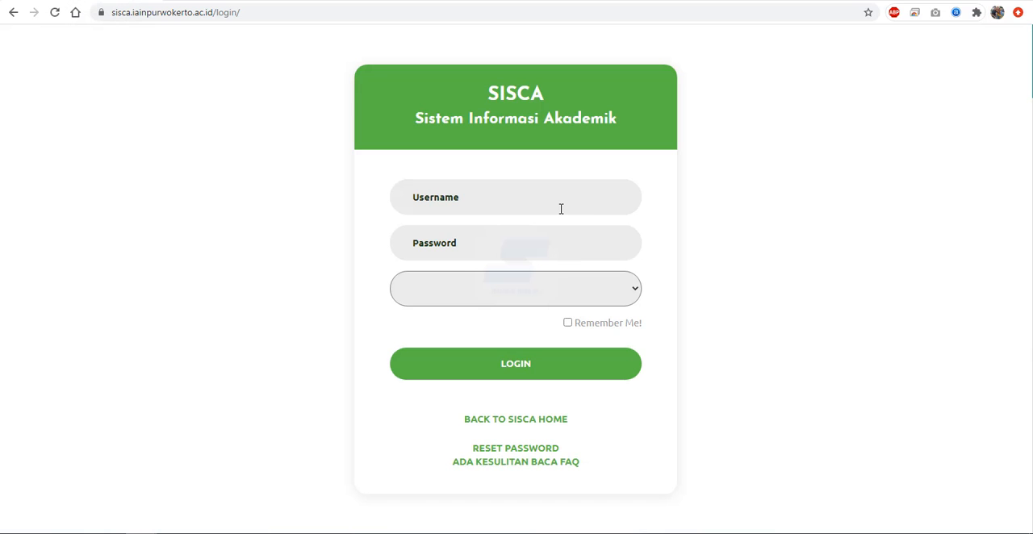
{"action": "left_click", "coordinate": [560, 200]}
{"action": "left_click", "coordinate": [560, 200]}
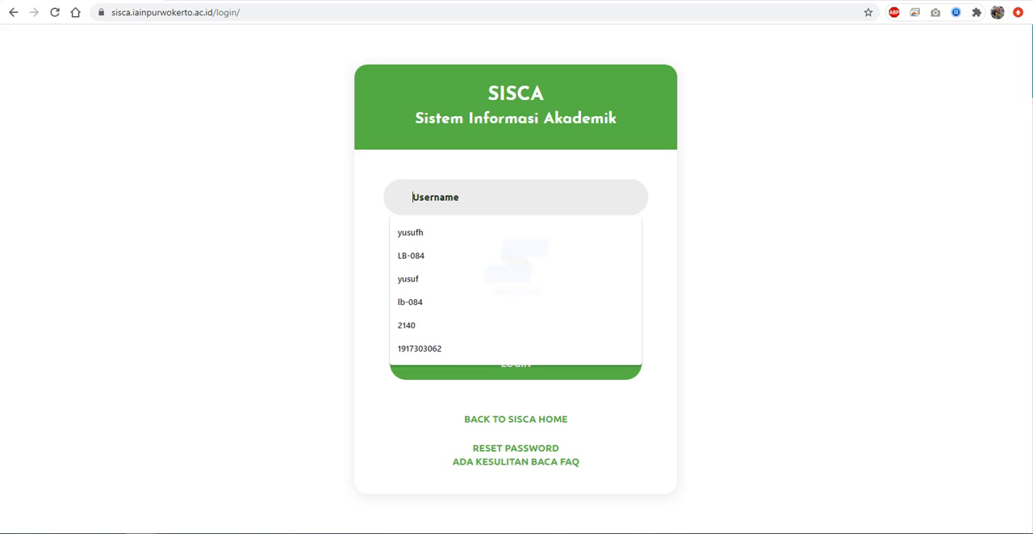
{"action": "key", "text": "Down"}
{"action": "key", "text": "Down"}
{"action": "key", "text": "Return"}
{"action": "left_click", "coordinate": [535, 374]}
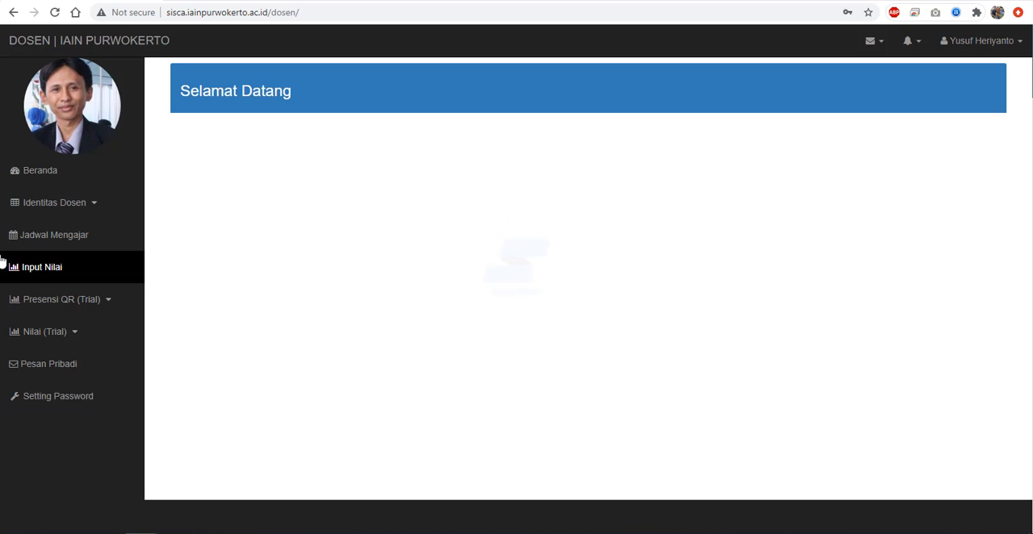
- Open the lecture journal form for Produksi Konten Multimedia class 3 IAT-A from the 2020/2021 Ganjil teaching schedule
{"action": "left_click", "coordinate": [37, 237]}
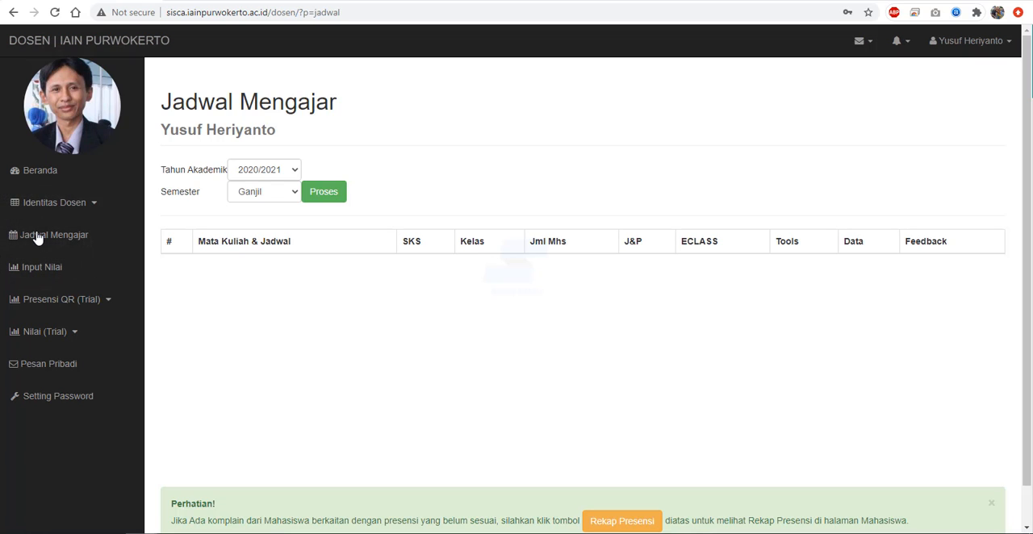
{"action": "left_click", "coordinate": [324, 191]}
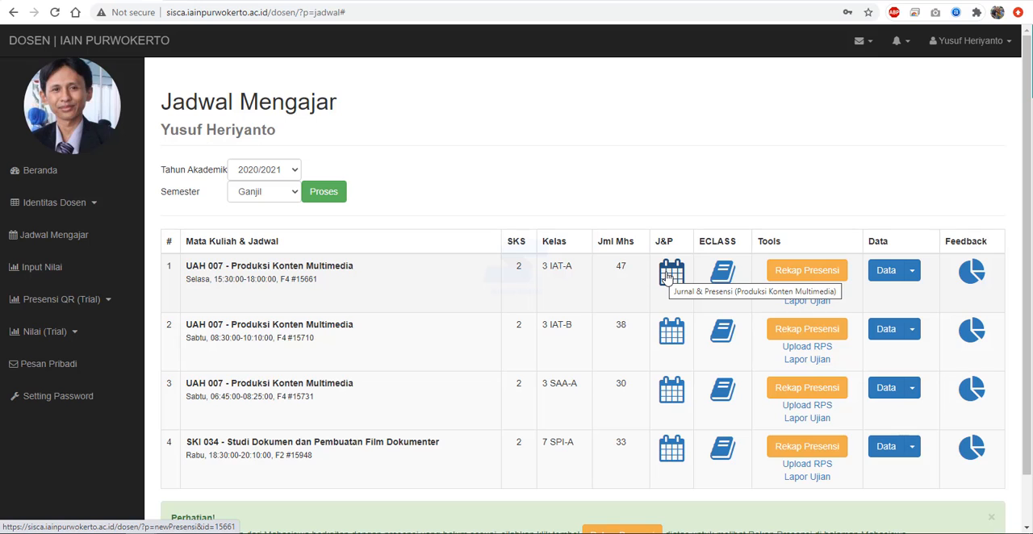
{"action": "left_click", "coordinate": [668, 276]}
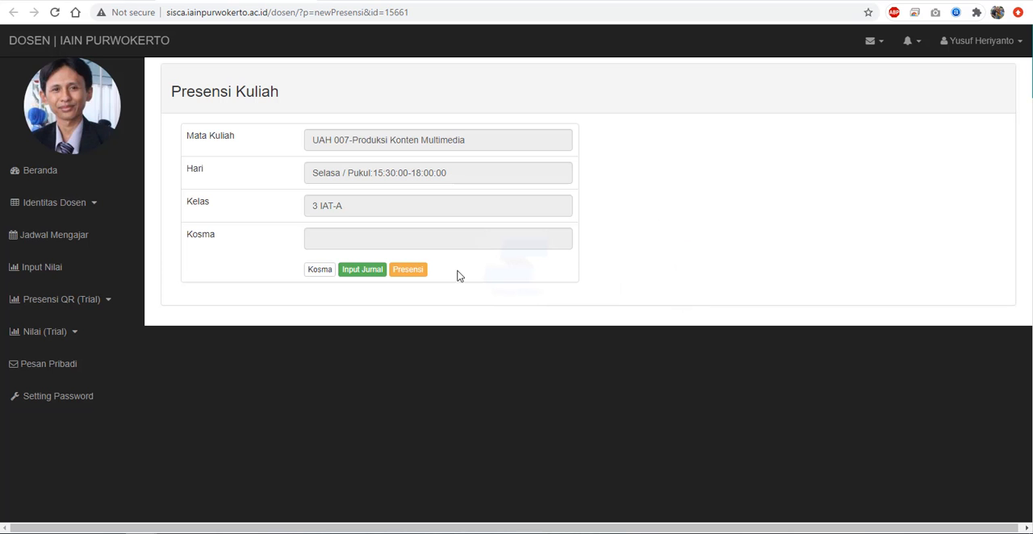
{"action": "left_click", "coordinate": [376, 278]}
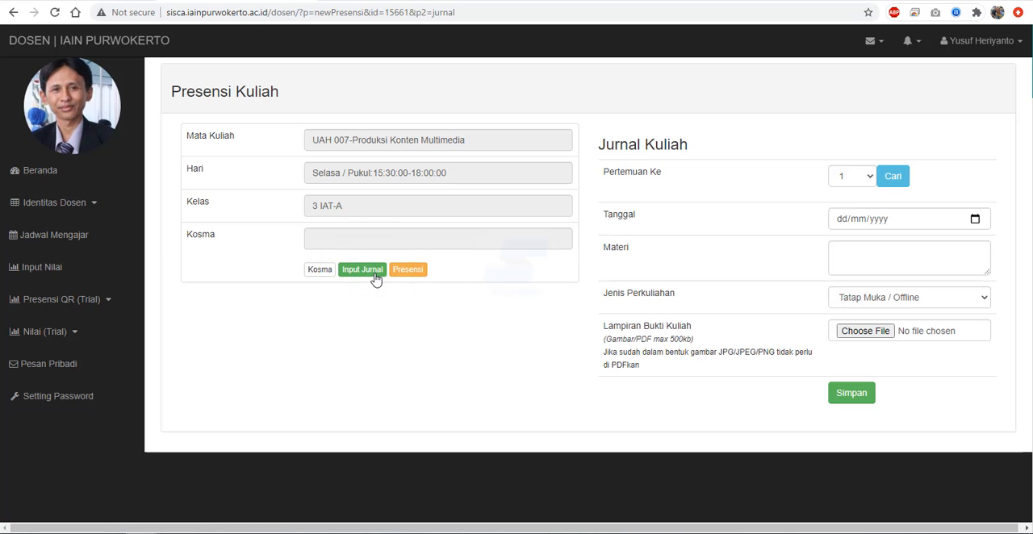
- Look up meeting 3 in the lecture journal and enter the date 12/10/2020 and the material "tes"
{"action": "left_click", "coordinate": [869, 181]}
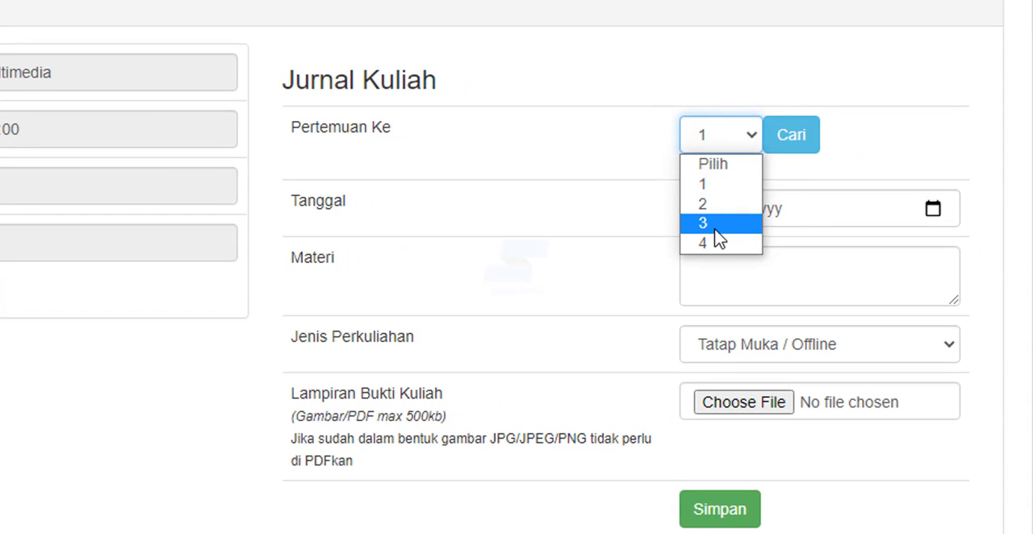
{"action": "left_click", "coordinate": [716, 224]}
{"action": "left_click", "coordinate": [796, 137]}
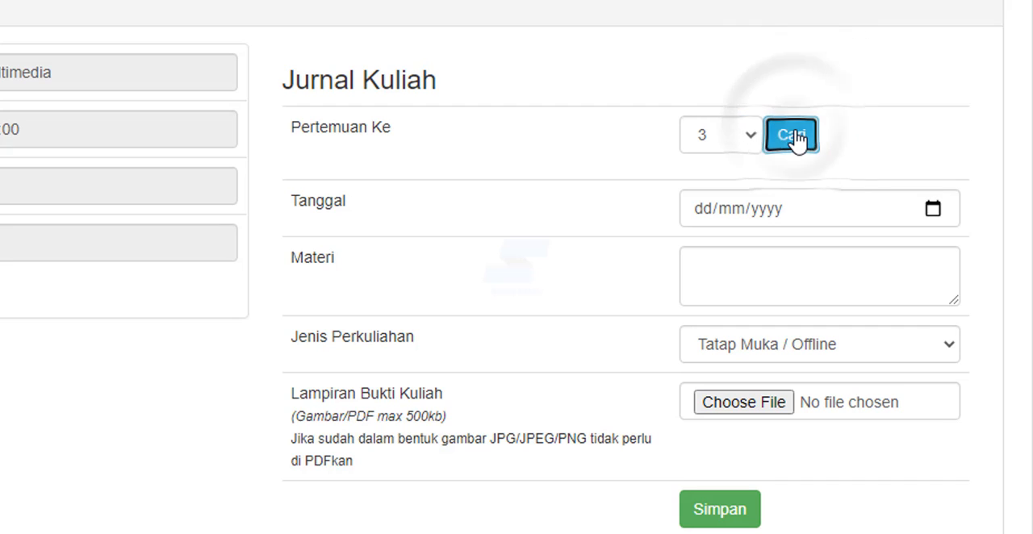
{"action": "left_click", "coordinate": [909, 276]}
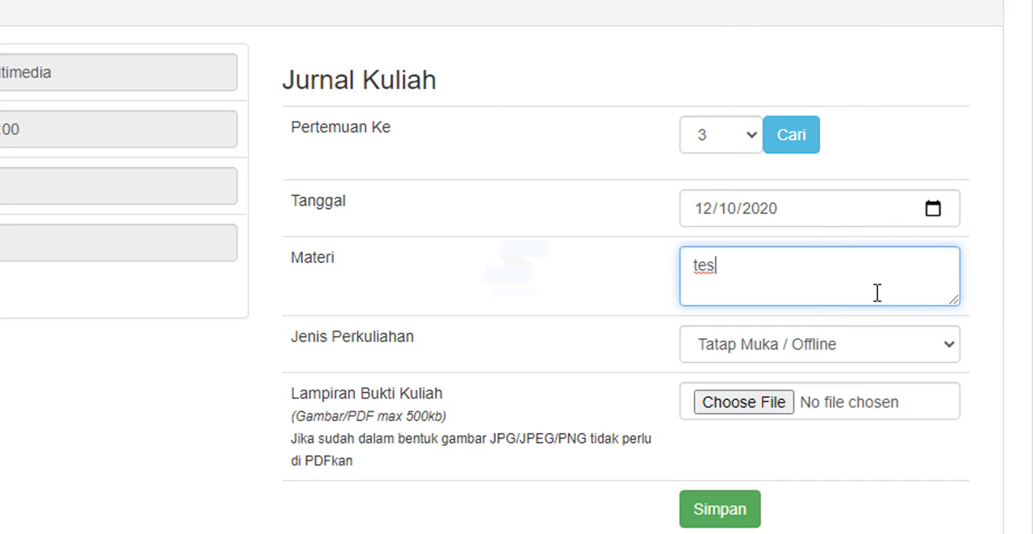
- Set the lecture type to Daring / Online with SISCA ECLASS as online media, and highlight the Lampiran Bukti Kuliah note
{"action": "left_click", "coordinate": [924, 335]}
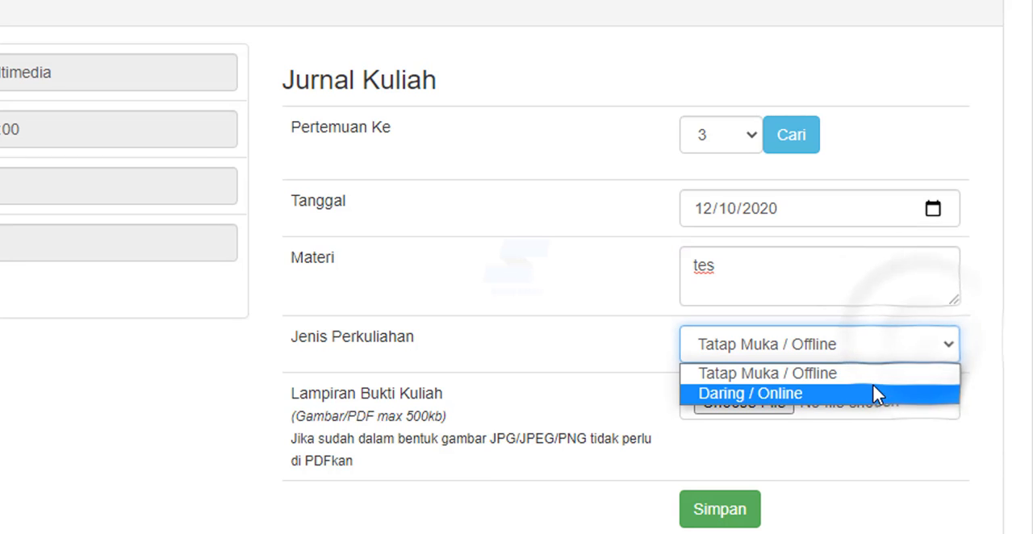
{"action": "left_click", "coordinate": [873, 393]}
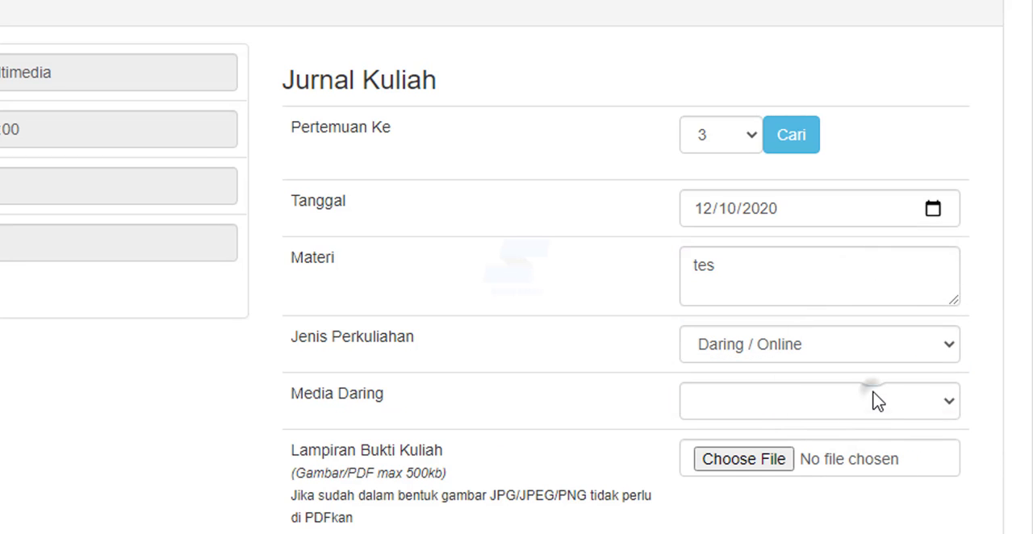
{"action": "left_click", "coordinate": [877, 401]}
{"action": "left_click", "coordinate": [770, 449]}
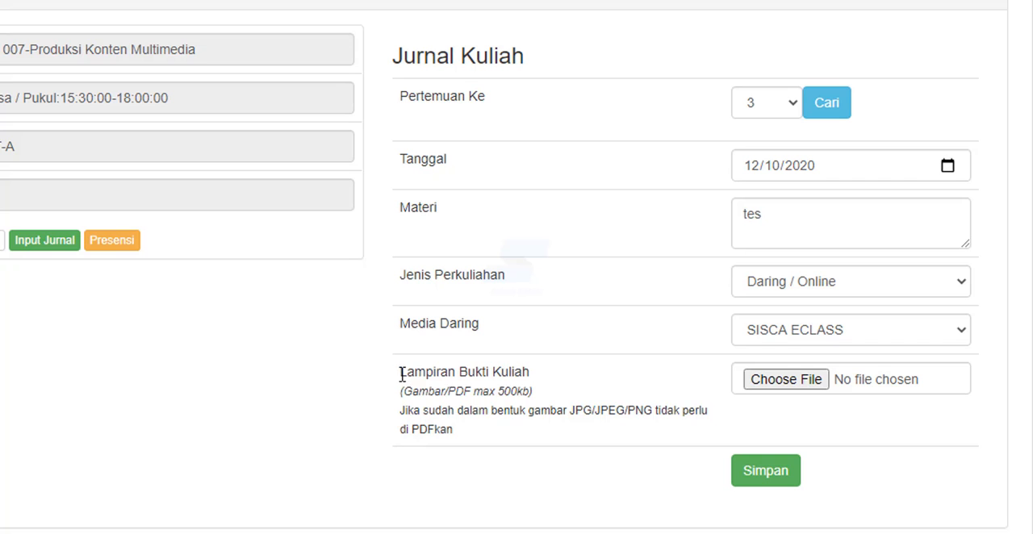
{"action": "left_click_drag", "start_coordinate": [400, 375], "coordinate": [487, 433]}
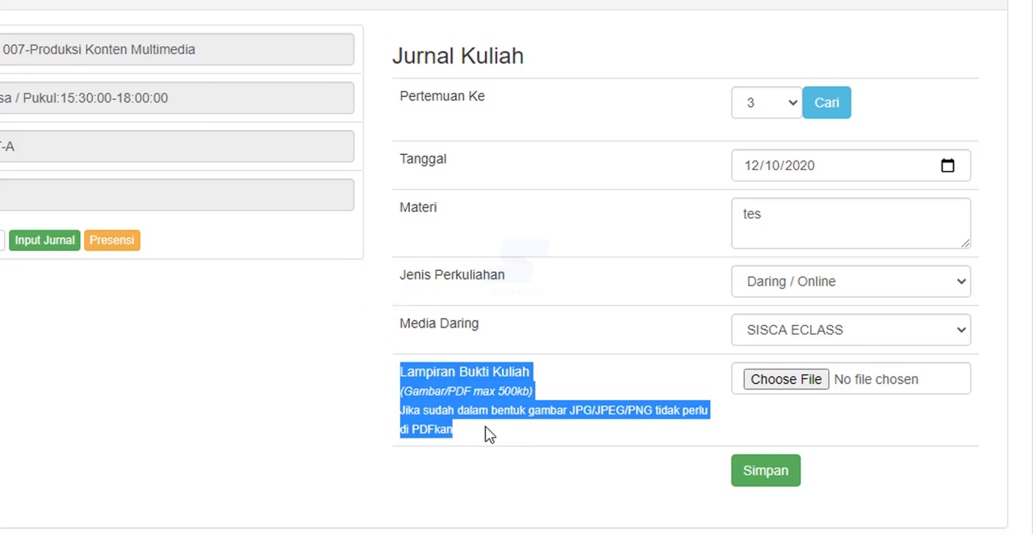
{"action": "left_click", "coordinate": [551, 413]}
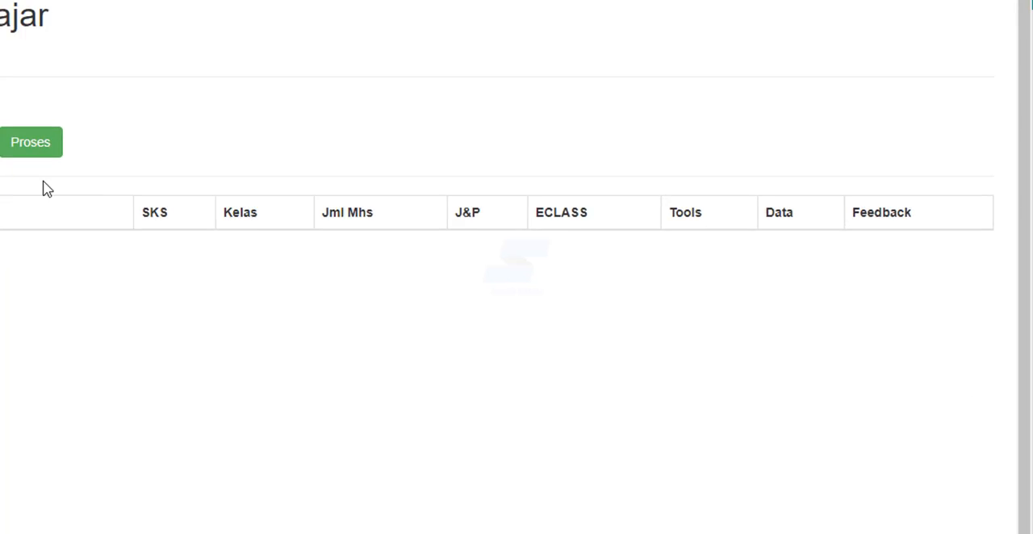
- Load the teaching schedule and open the meeting settings in ECLASS for Produksi Konten Multimedia class 3 IAT-A
{"action": "left_click", "coordinate": [224, 216]}
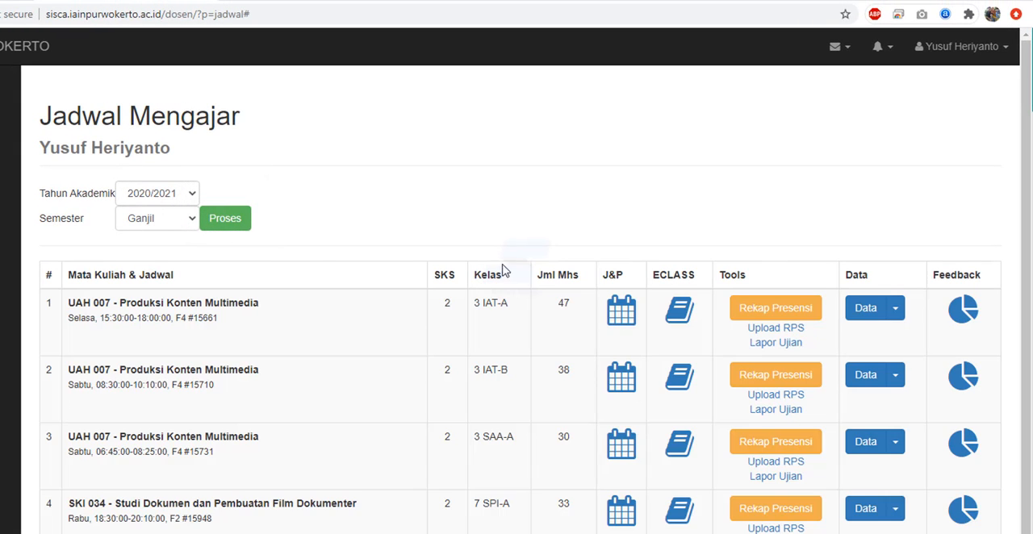
{"action": "left_click", "coordinate": [680, 313]}
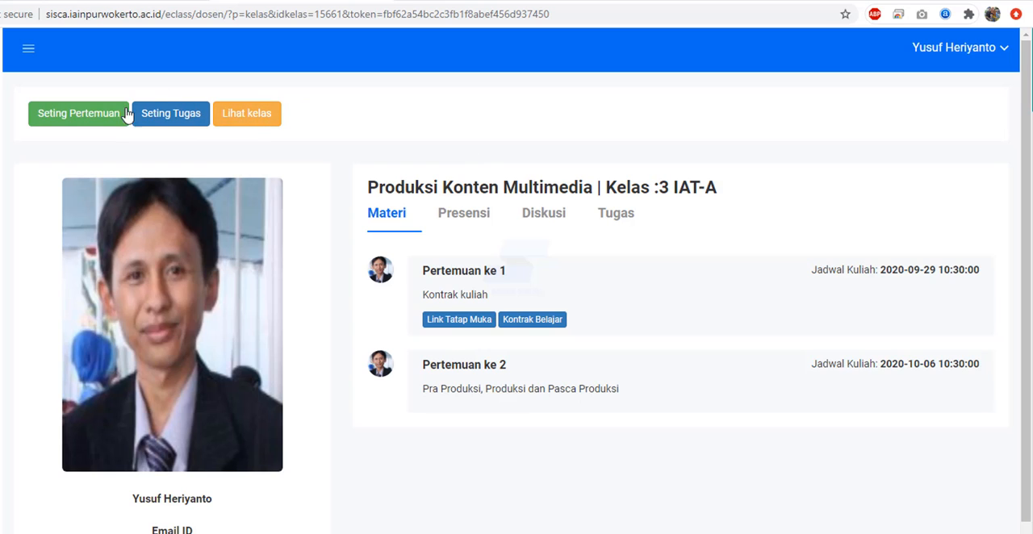
{"action": "left_click", "coordinate": [95, 119]}
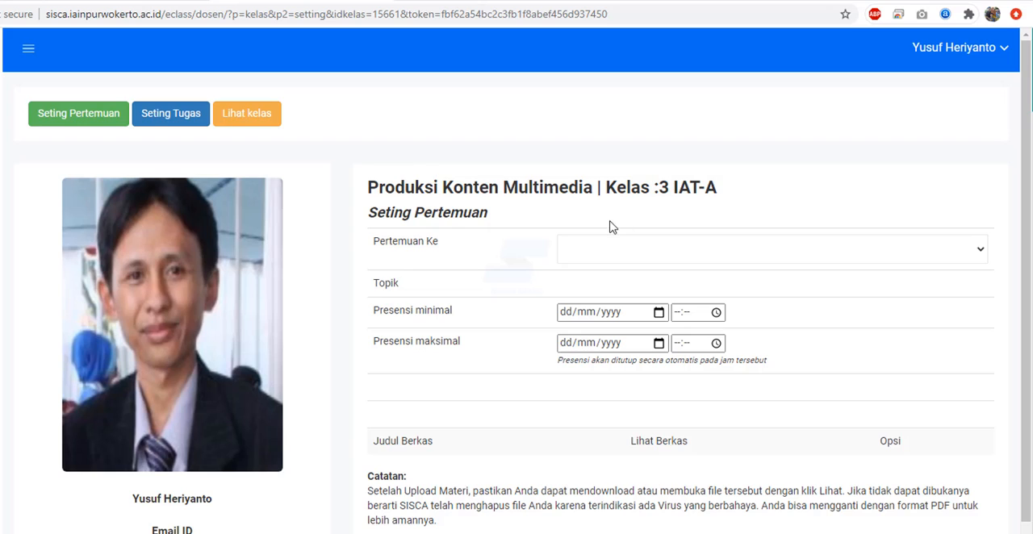
- Choose meeting 3 in the ECLASS meeting settings and set its topic to "testing saja"
{"action": "left_click", "coordinate": [677, 257]}
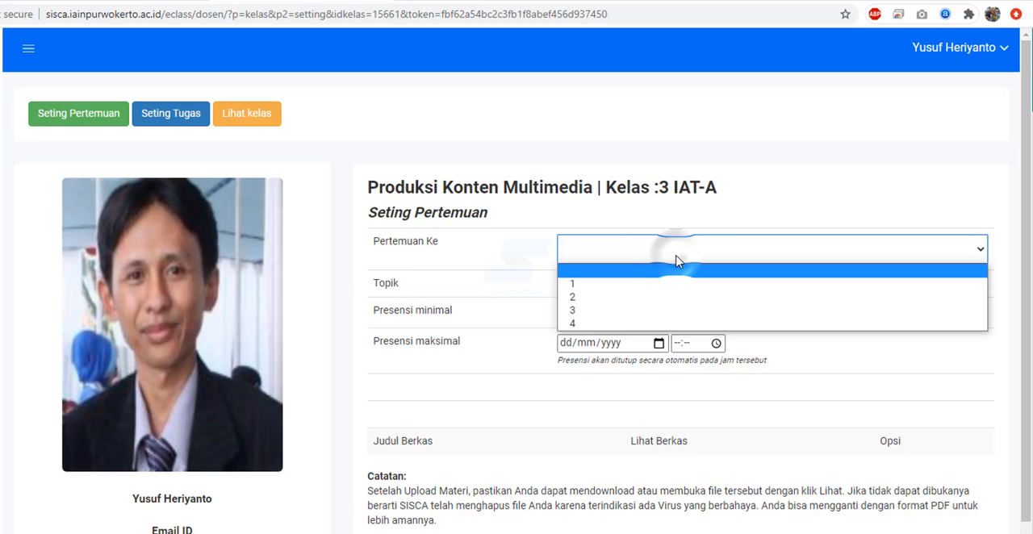
{"action": "left_click", "coordinate": [674, 312]}
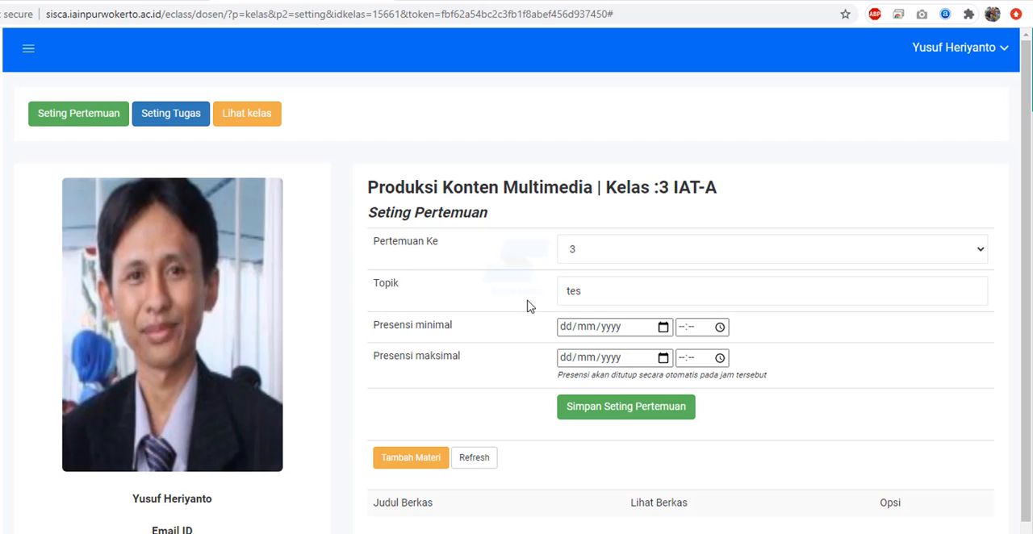
{"action": "left_click", "coordinate": [619, 282]}
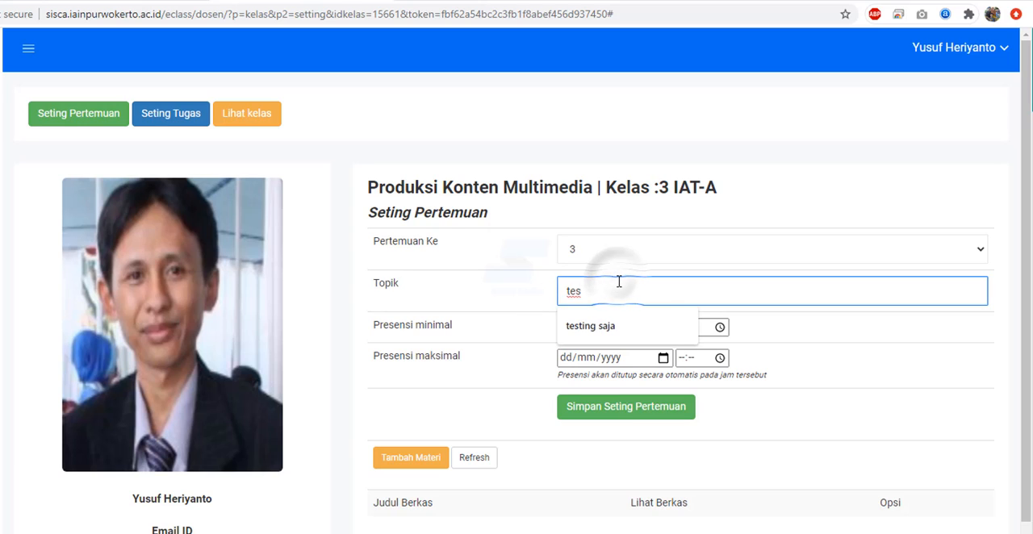
{"action": "left_click", "coordinate": [614, 327]}
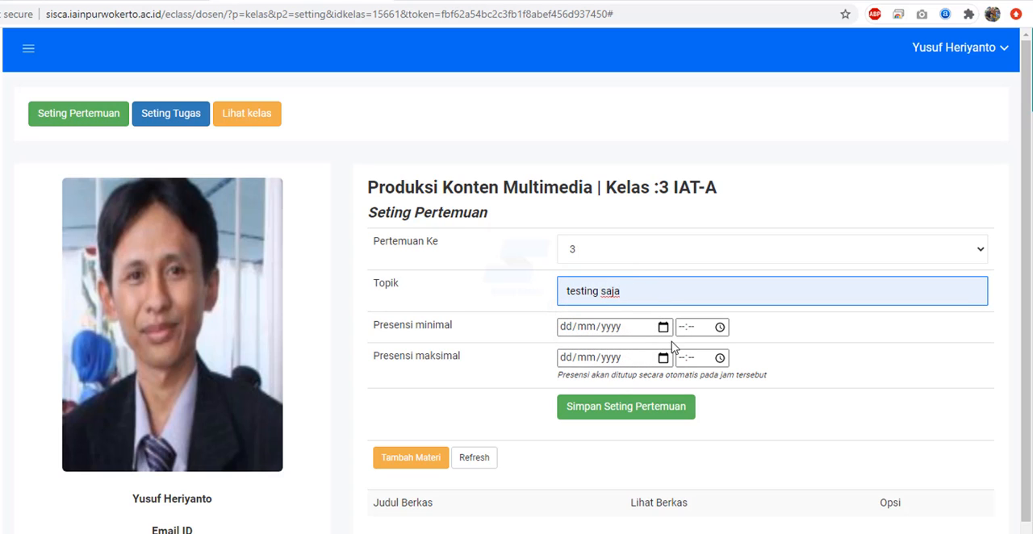
- Set the meeting's minimum attendance time (Presensi minimal) to 14/10/2020 at 12:45
{"action": "left_click", "coordinate": [664, 328]}
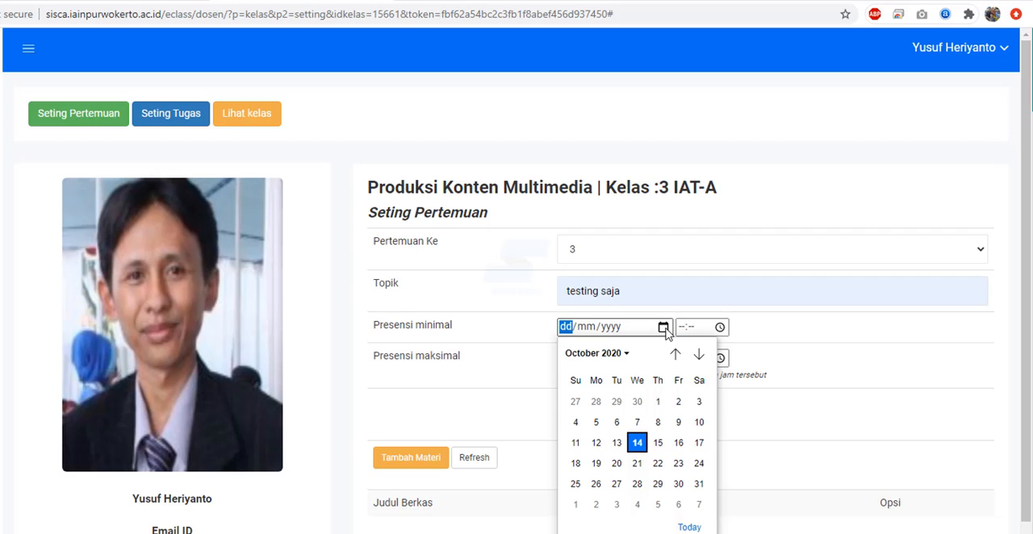
{"action": "left_click", "coordinate": [637, 442]}
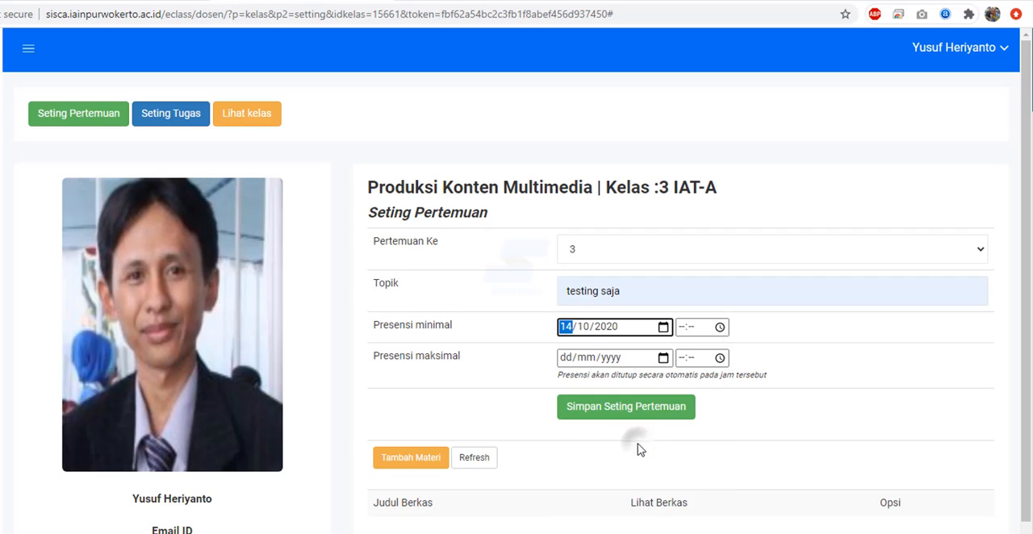
{"action": "left_click", "coordinate": [720, 328]}
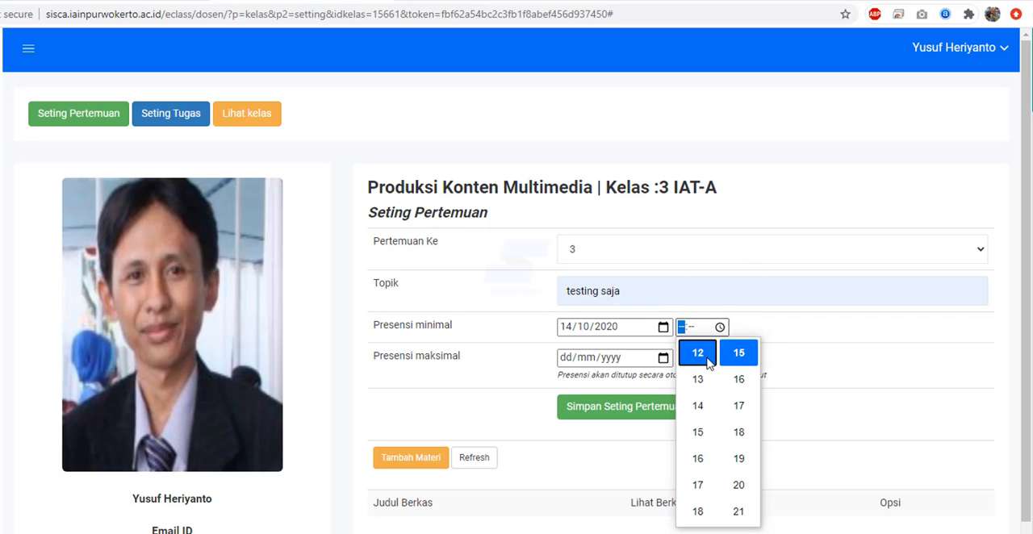
{"action": "scroll", "coordinate": [736, 440], "scroll_direction": "down", "scroll_amount": 3}
{"action": "scroll", "coordinate": [736, 443], "scroll_direction": "down", "scroll_amount": 9}
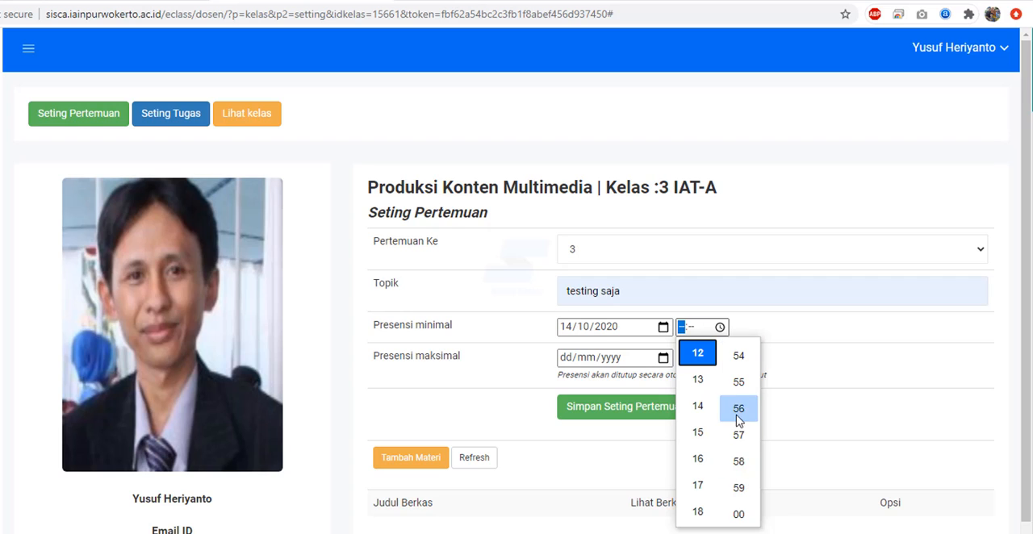
{"action": "scroll", "coordinate": [739, 427], "scroll_direction": "up", "scroll_amount": 6}
{"action": "scroll", "coordinate": [741, 495], "scroll_direction": "down", "scroll_amount": 2}
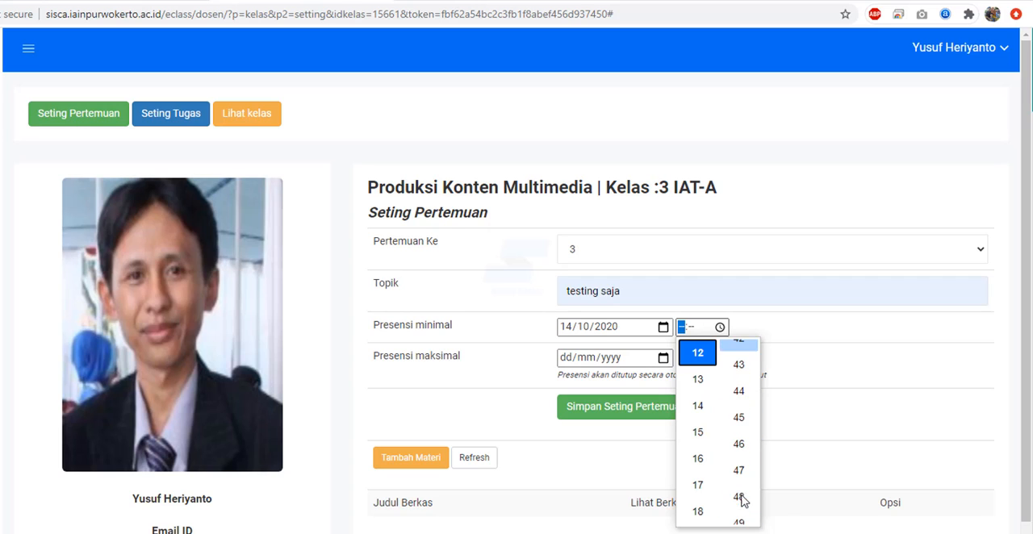
{"action": "left_click", "coordinate": [741, 410]}
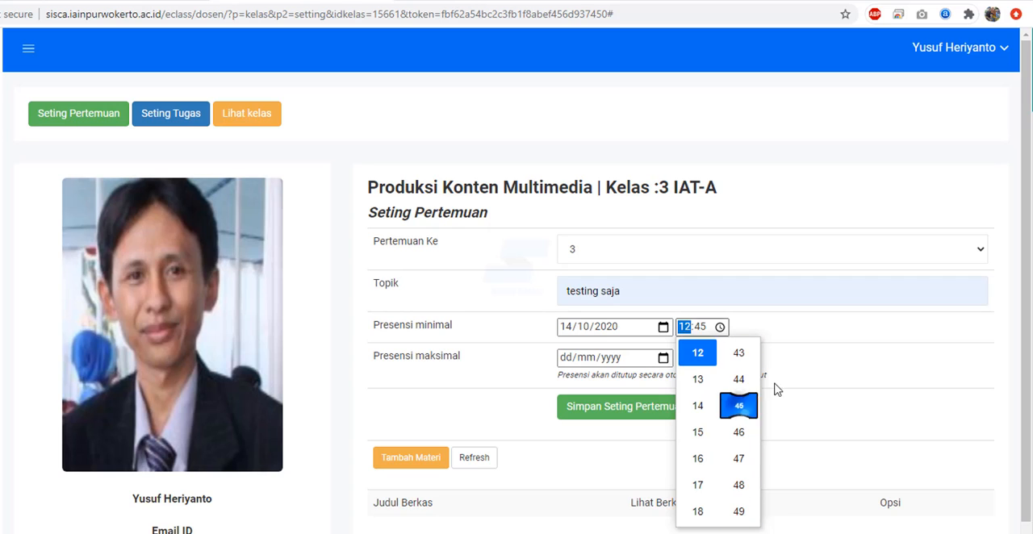
{"action": "left_click", "coordinate": [824, 337]}
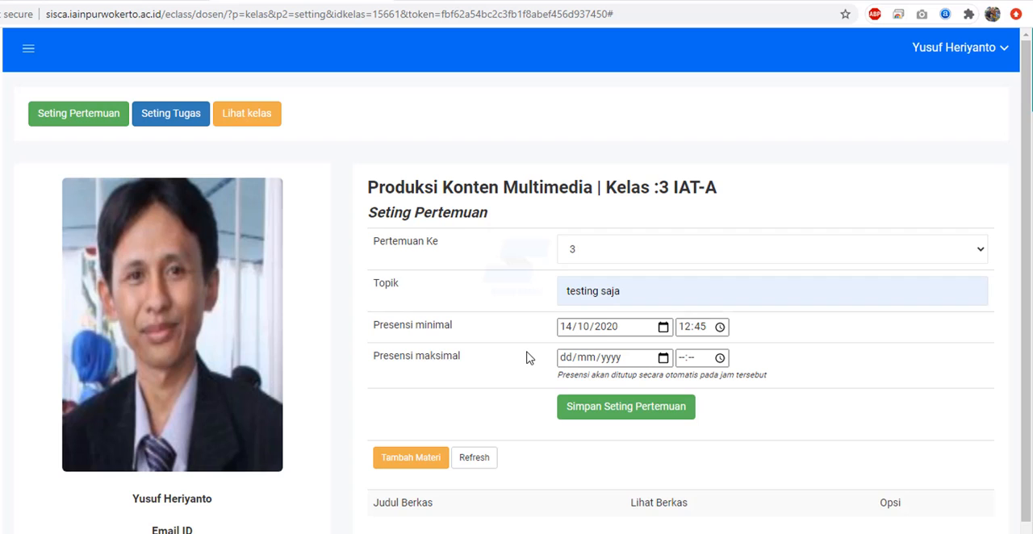
- Set the meeting's maximum attendance time (Presensi maksimal) to 14/10/2020 at 13:00
{"action": "left_click", "coordinate": [663, 357]}
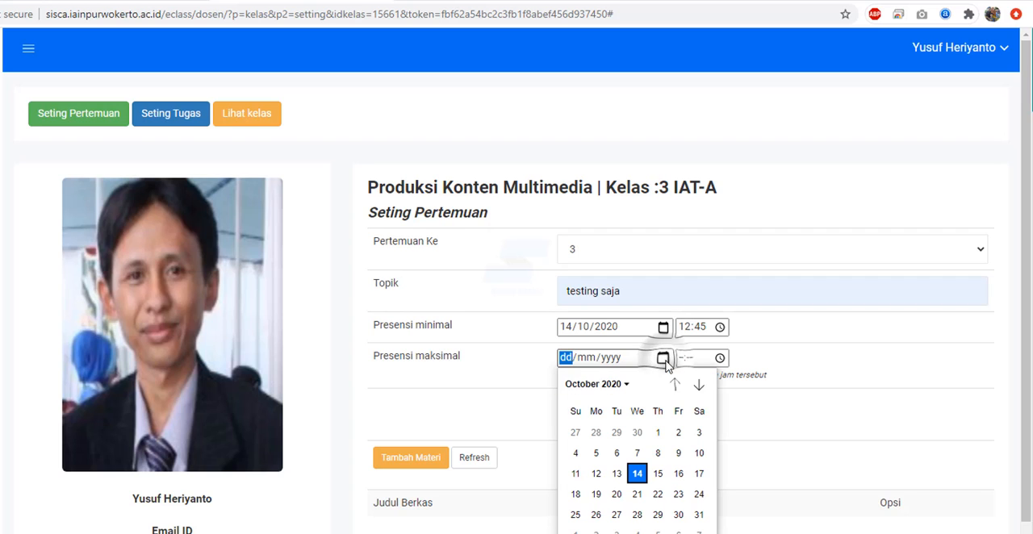
{"action": "left_click", "coordinate": [637, 474]}
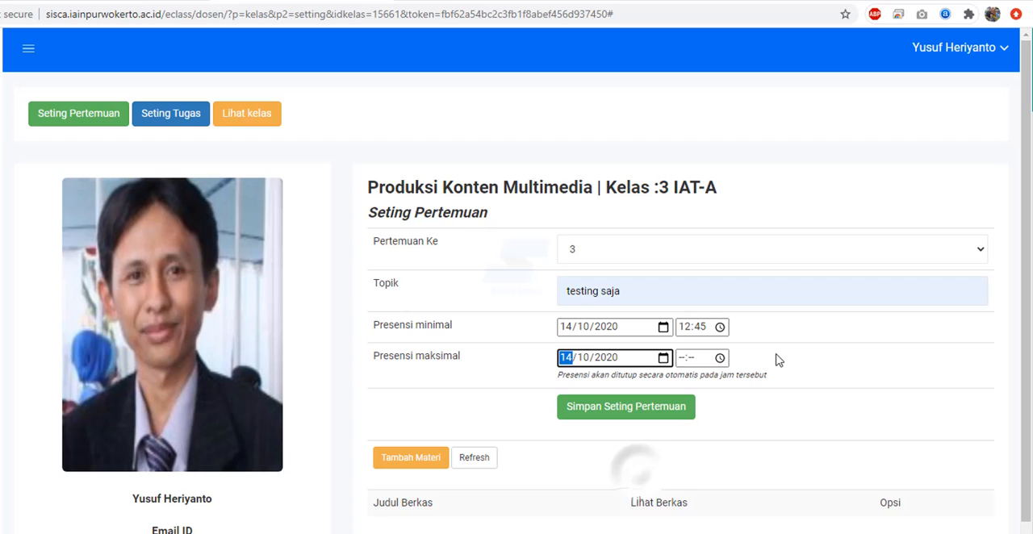
{"action": "left_click", "coordinate": [719, 359]}
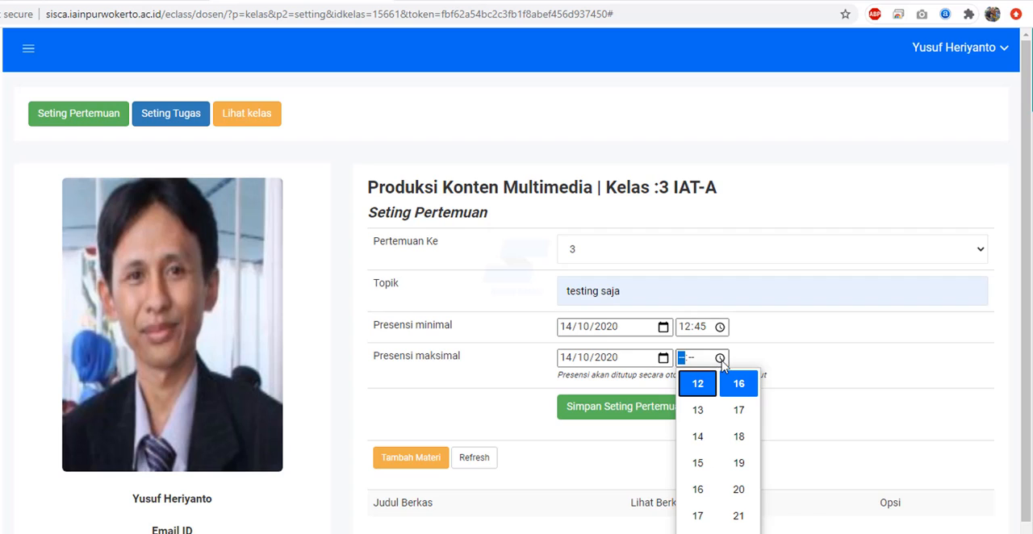
{"action": "left_click", "coordinate": [699, 412]}
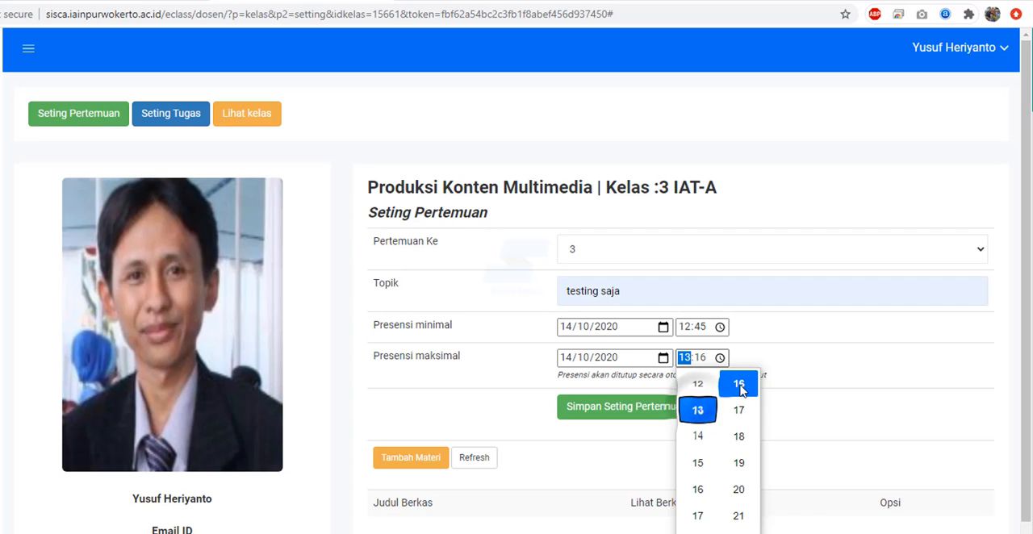
{"action": "scroll", "coordinate": [740, 395], "scroll_direction": "up", "scroll_amount": 5}
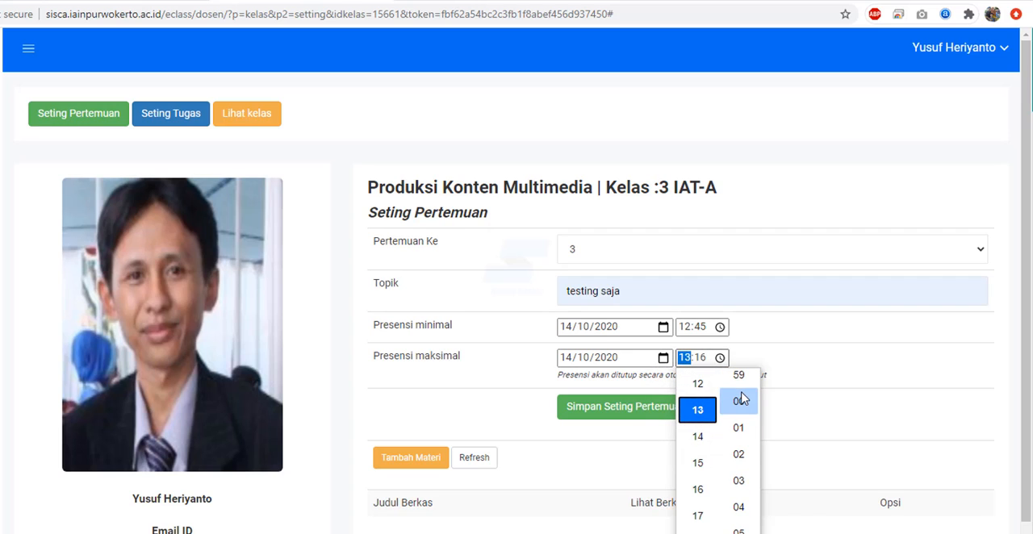
{"action": "left_click", "coordinate": [741, 409]}
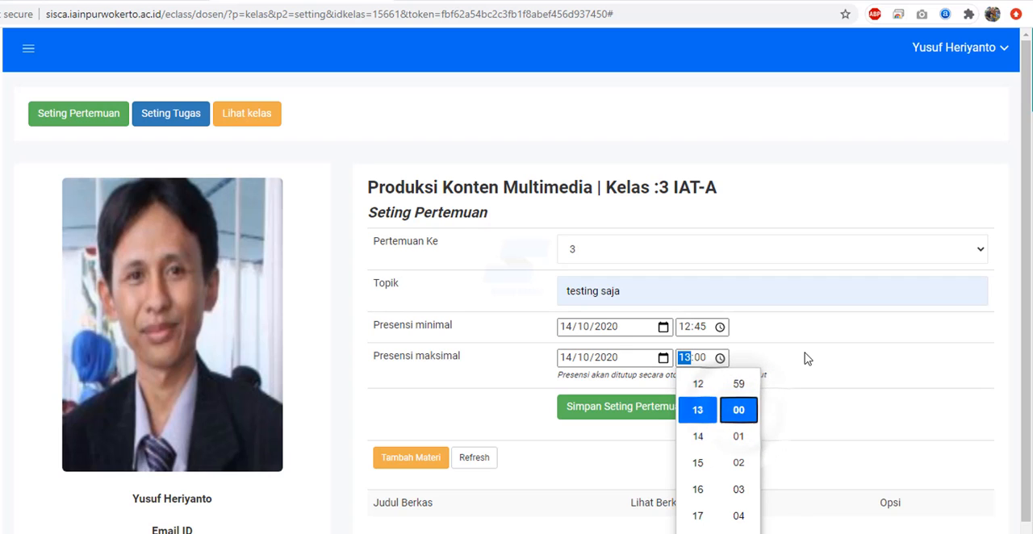
- Try 00 as the hour of the maximum attendance time and set it back to 13:00
{"action": "left_click", "coordinate": [732, 419]}
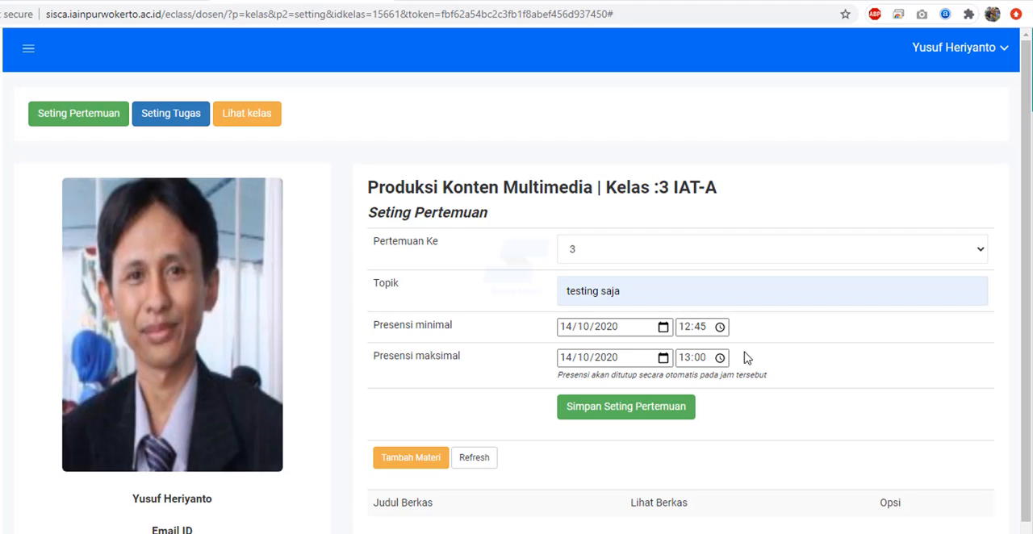
{"action": "left_click", "coordinate": [688, 360]}
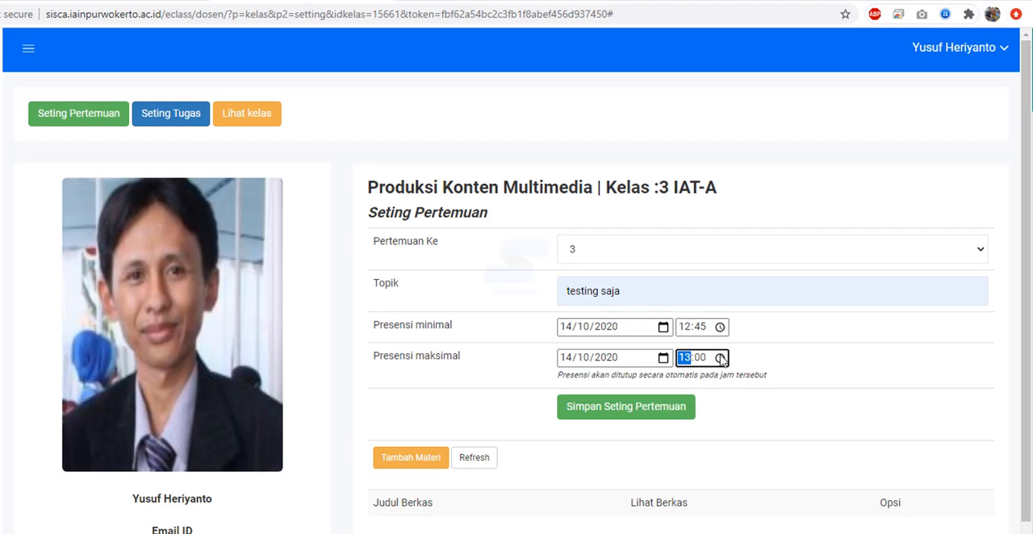
{"action": "type", "text": "00"}
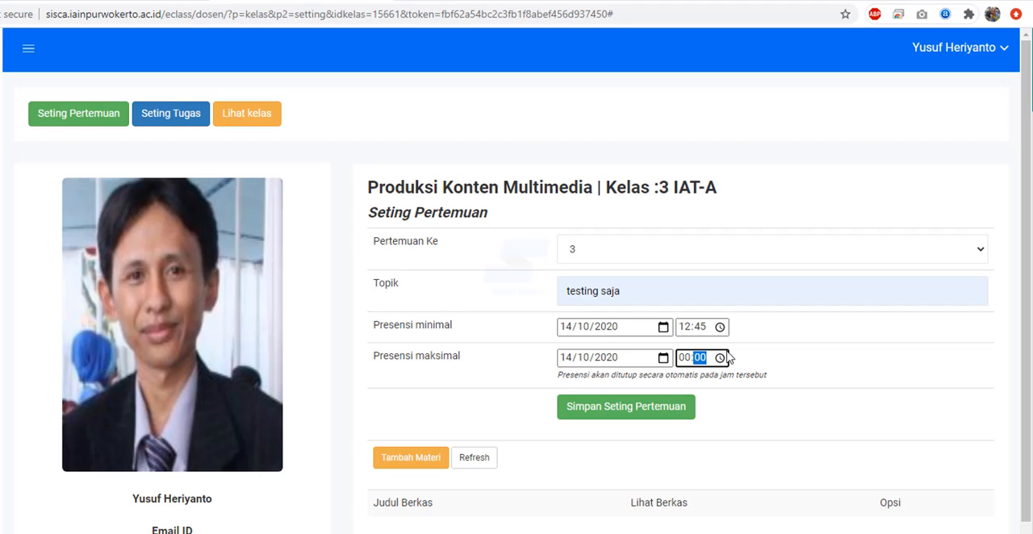
{"action": "left_click", "coordinate": [685, 359]}
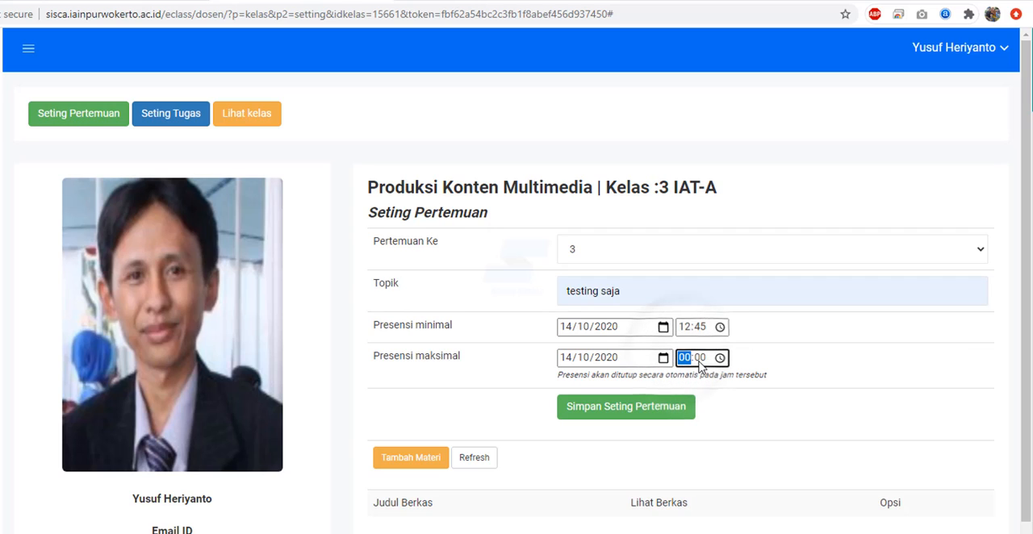
{"action": "type", "text": "13"}
{"action": "left_click", "coordinate": [786, 351]}
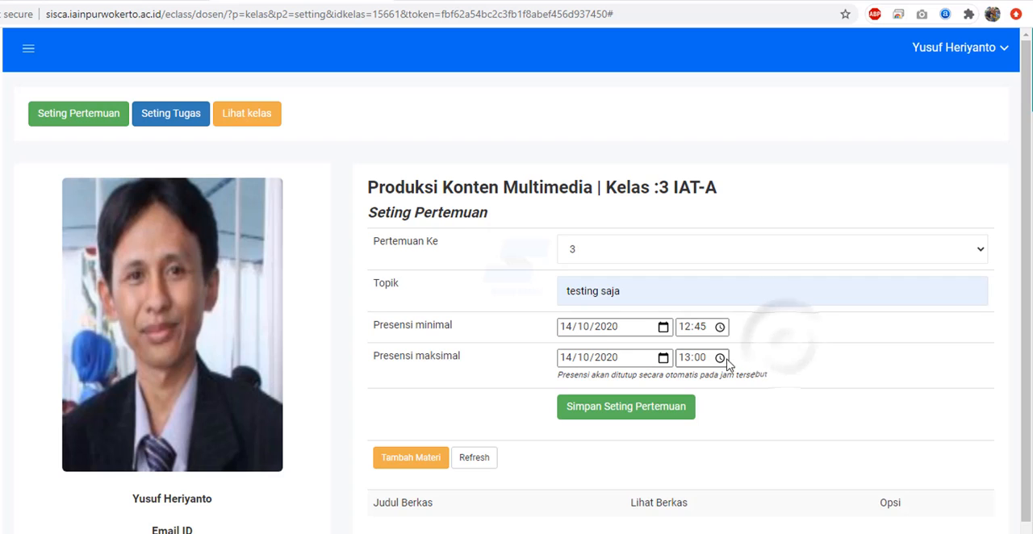
{"action": "left_click", "coordinate": [723, 364]}
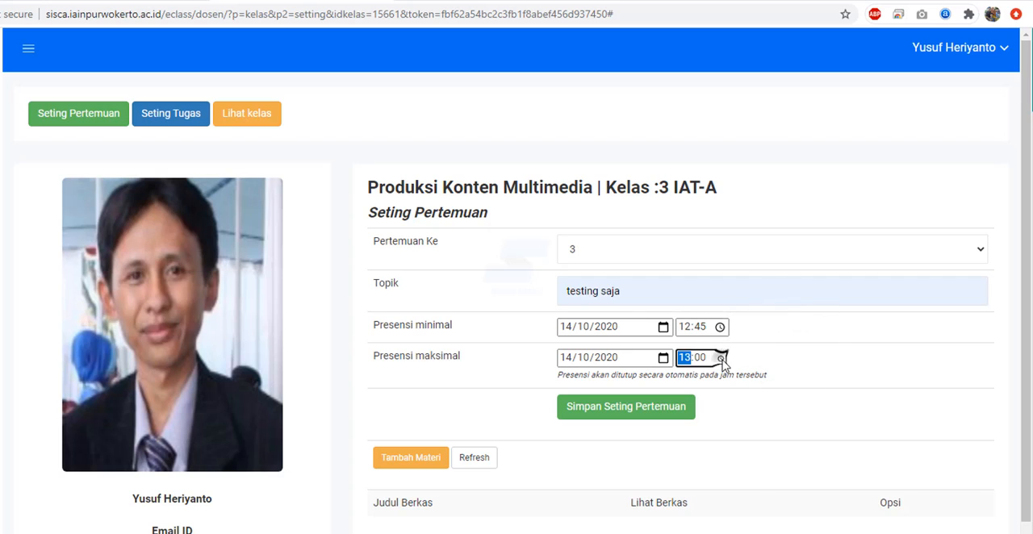
{"action": "left_click", "coordinate": [723, 363]}
{"action": "left_click", "coordinate": [812, 378]}
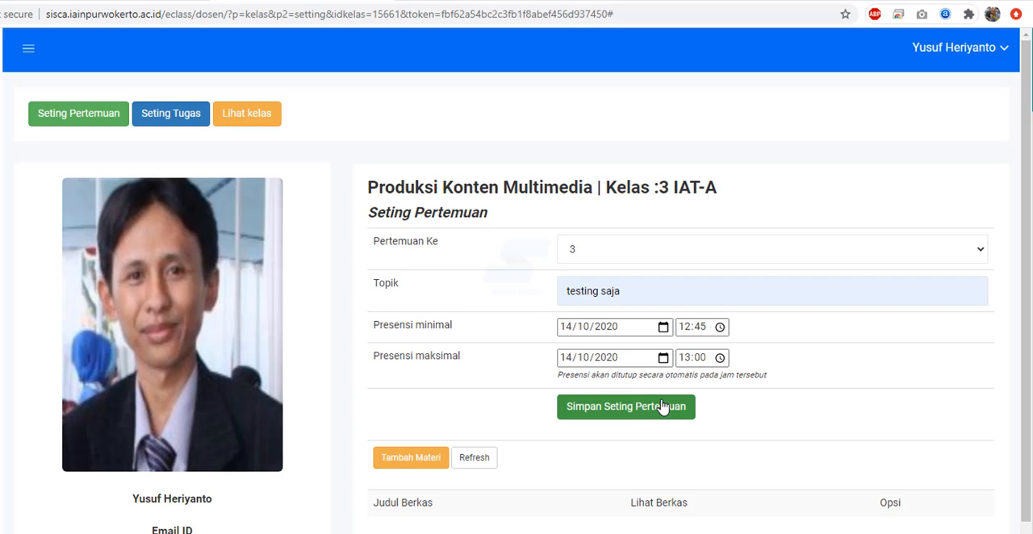
- Switch the meeting number to 4 and back to 3, and enter "tes" as the topic
{"action": "left_click", "coordinate": [703, 250]}
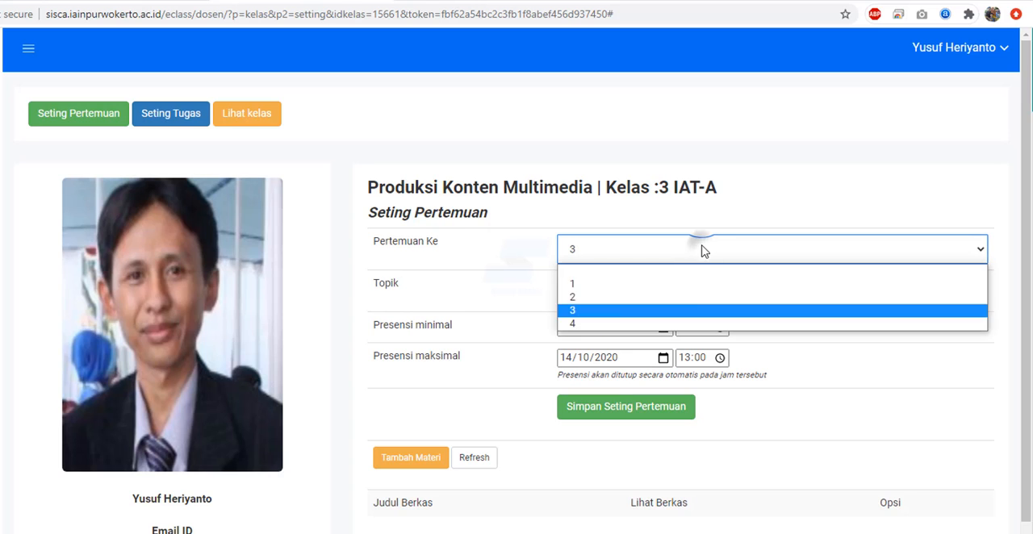
{"action": "left_click", "coordinate": [688, 324]}
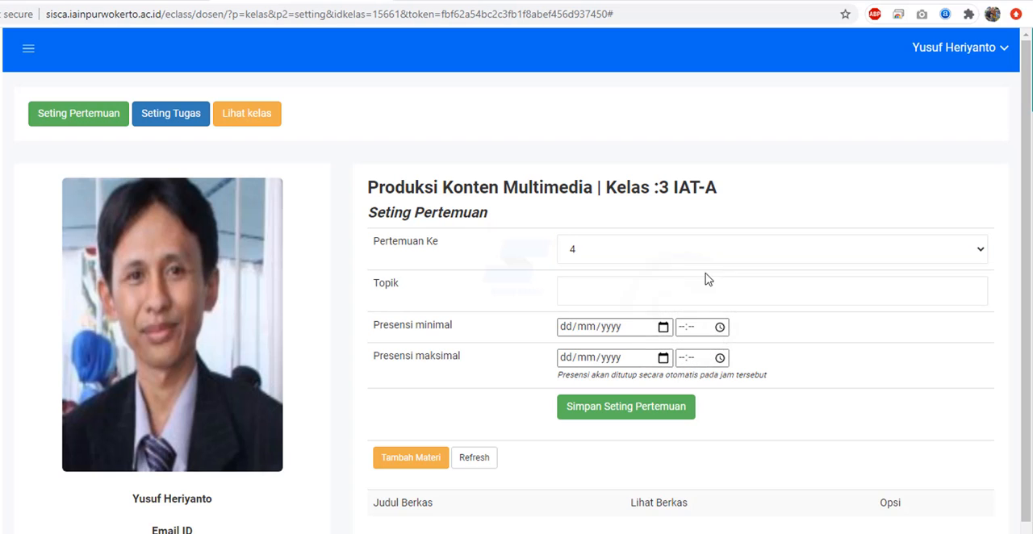
{"action": "left_click", "coordinate": [775, 248]}
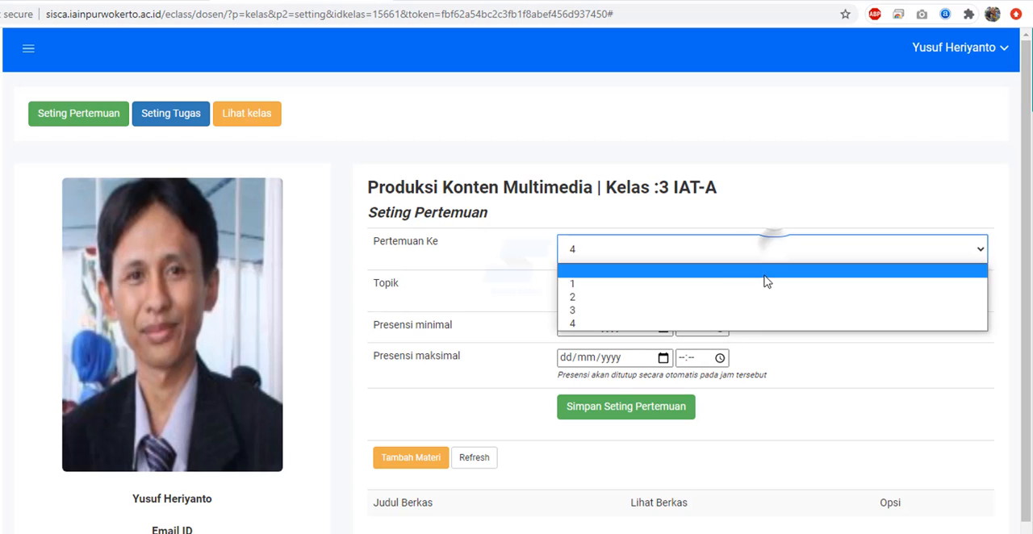
{"action": "left_click", "coordinate": [755, 310]}
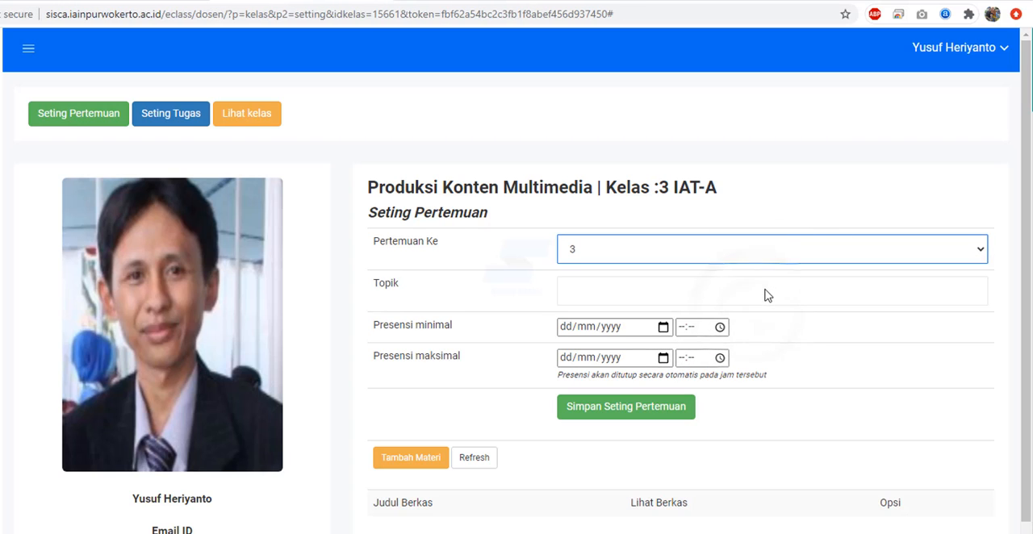
{"action": "left_click", "coordinate": [761, 291]}
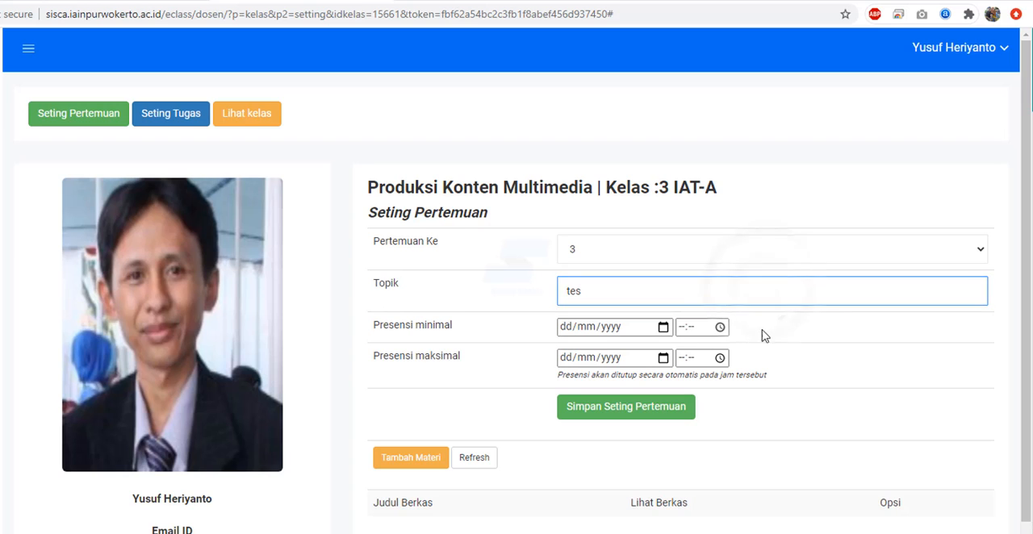
- Set the minimum attendance time (Presensi minimal) of meeting 3 to 14/10/2020 at 13:00
{"action": "left_click", "coordinate": [663, 327]}
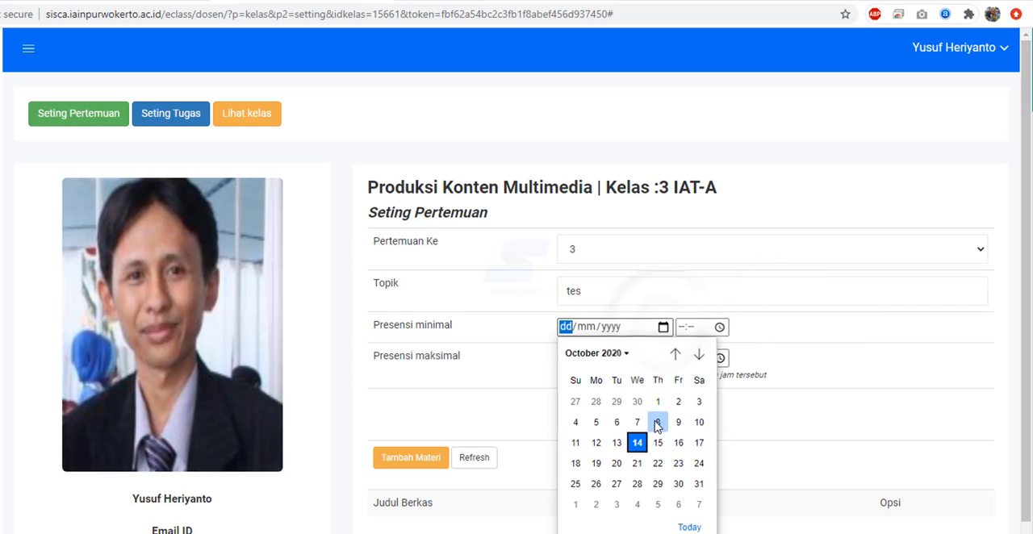
{"action": "left_click", "coordinate": [638, 443]}
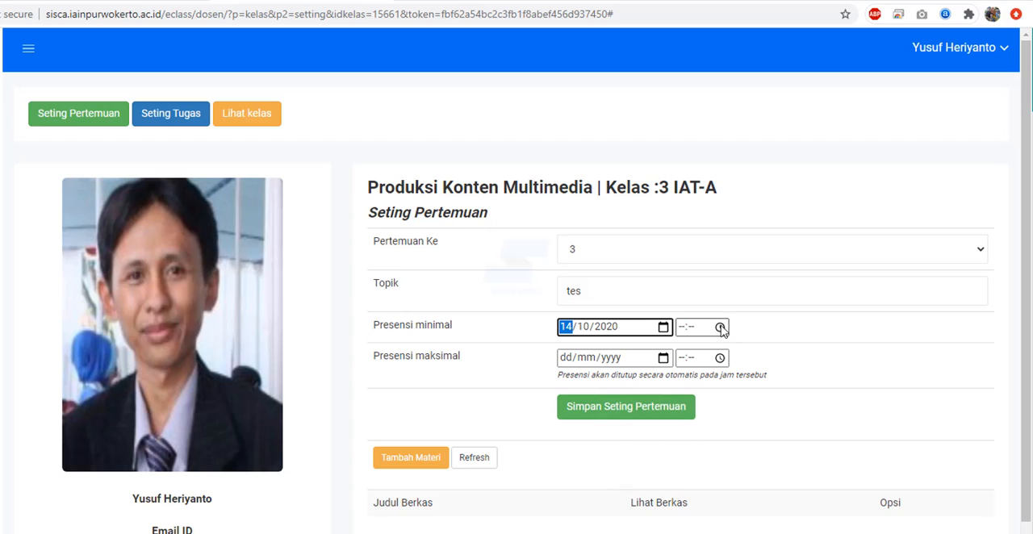
{"action": "left_click", "coordinate": [720, 328]}
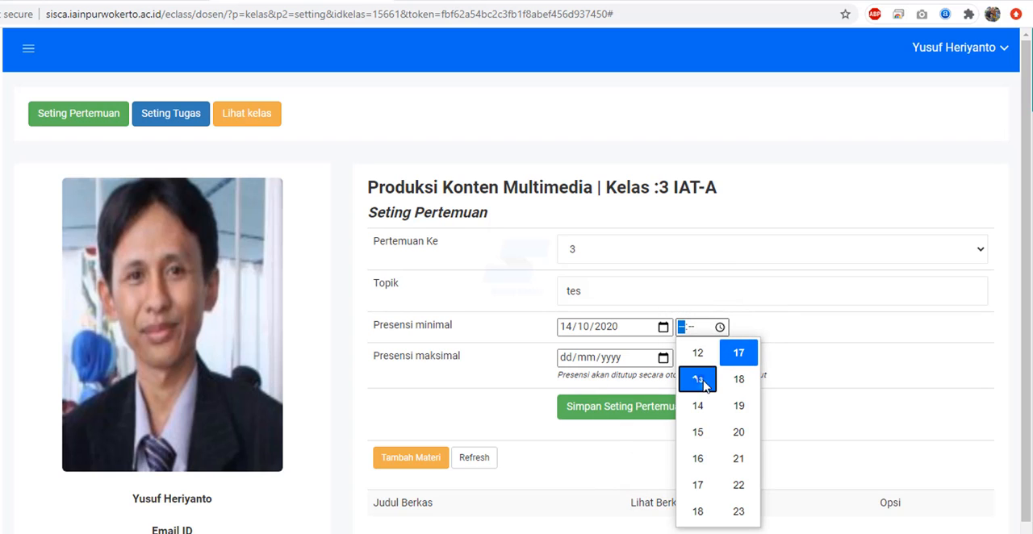
{"action": "left_click", "coordinate": [698, 379]}
{"action": "scroll", "coordinate": [739, 361], "scroll_direction": "up", "scroll_amount": 6}
{"action": "left_click", "coordinate": [740, 349]}
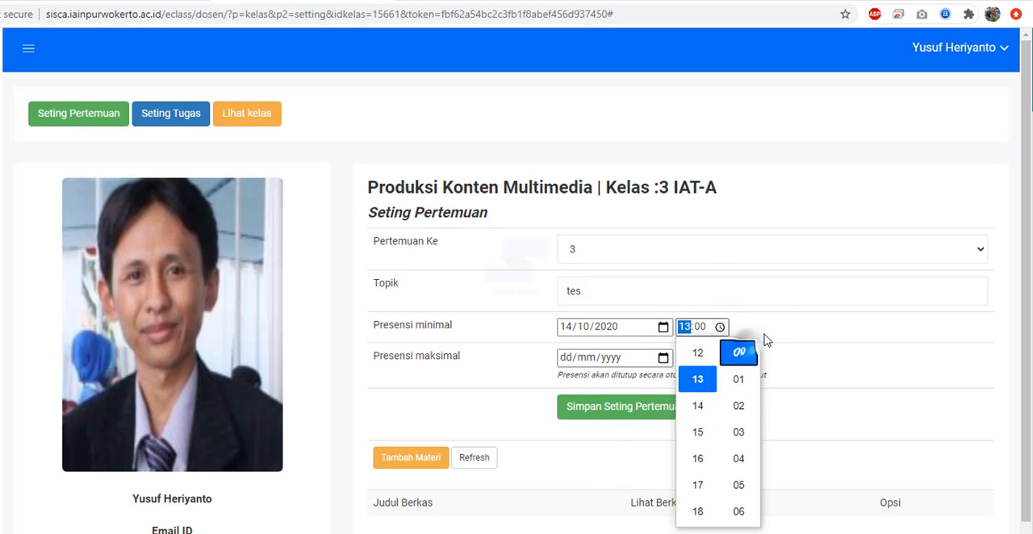
{"action": "left_click", "coordinate": [821, 316]}
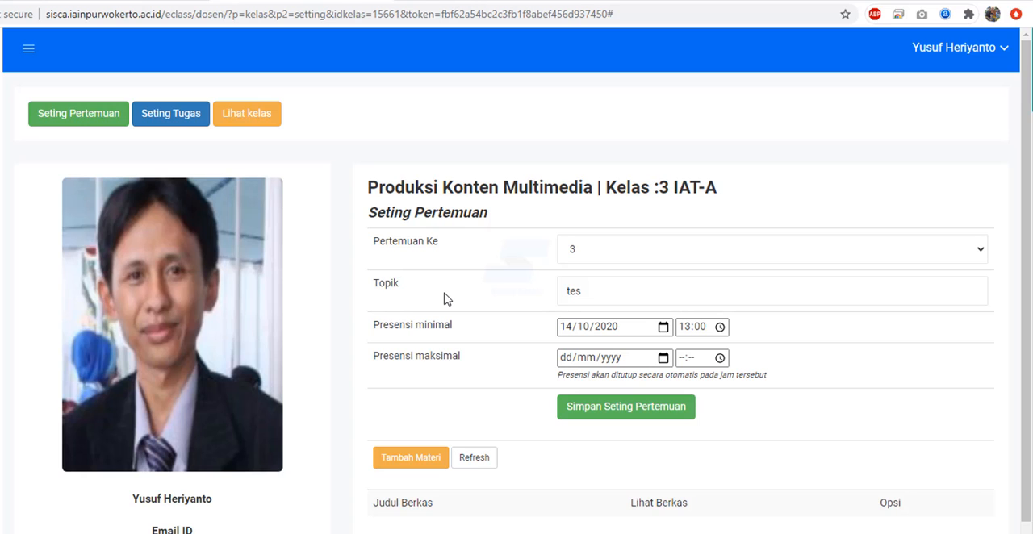
- Set the maximum attendance time (Presensi maksimal) of meeting 3 to 14/10/2020 at 13:15
{"action": "left_click", "coordinate": [664, 360]}
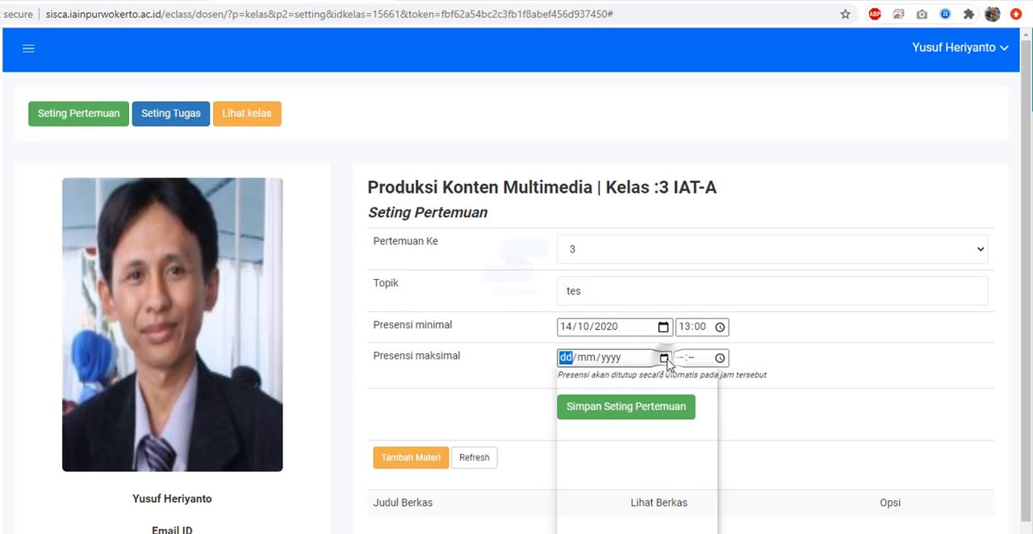
{"action": "left_click", "coordinate": [641, 474]}
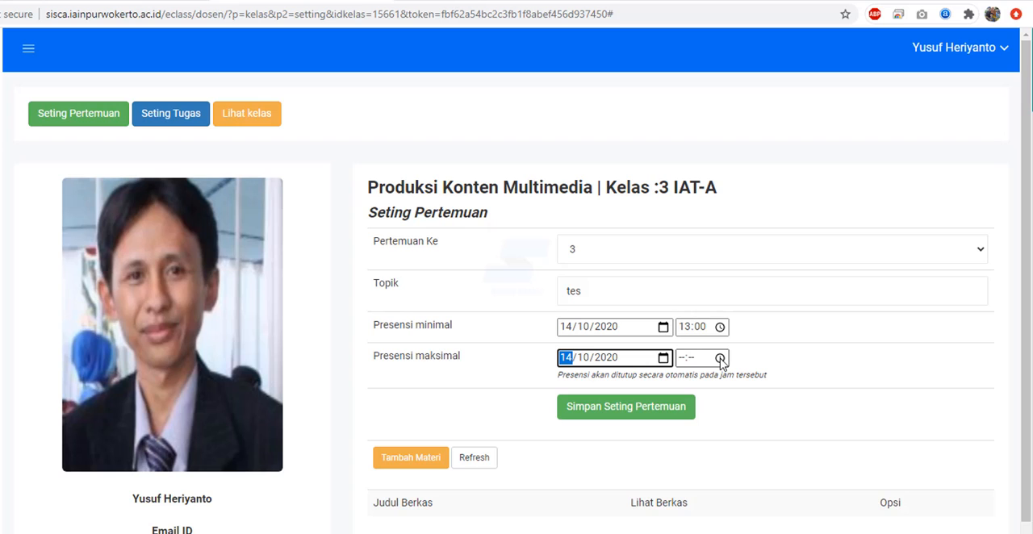
{"action": "left_click", "coordinate": [720, 358]}
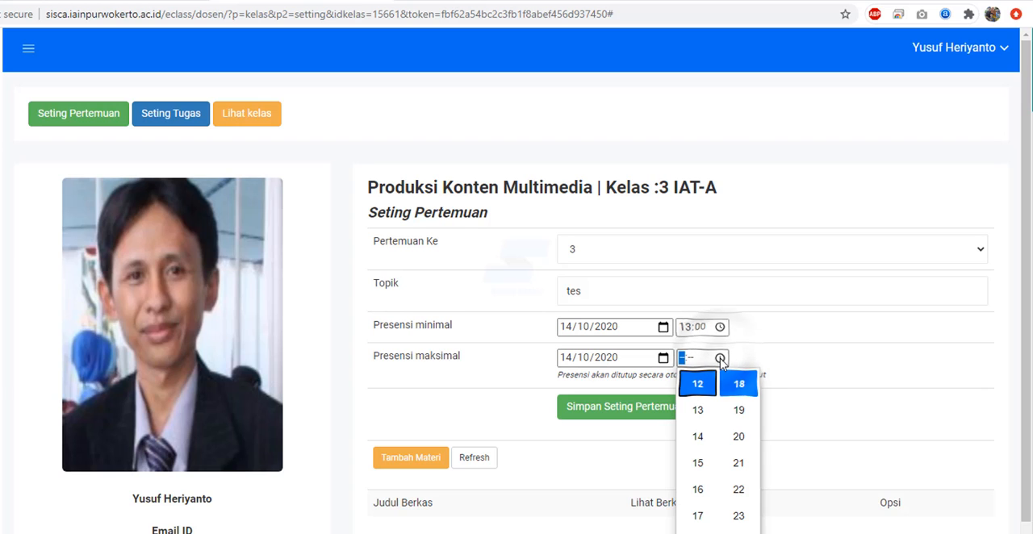
{"action": "left_click", "coordinate": [707, 411]}
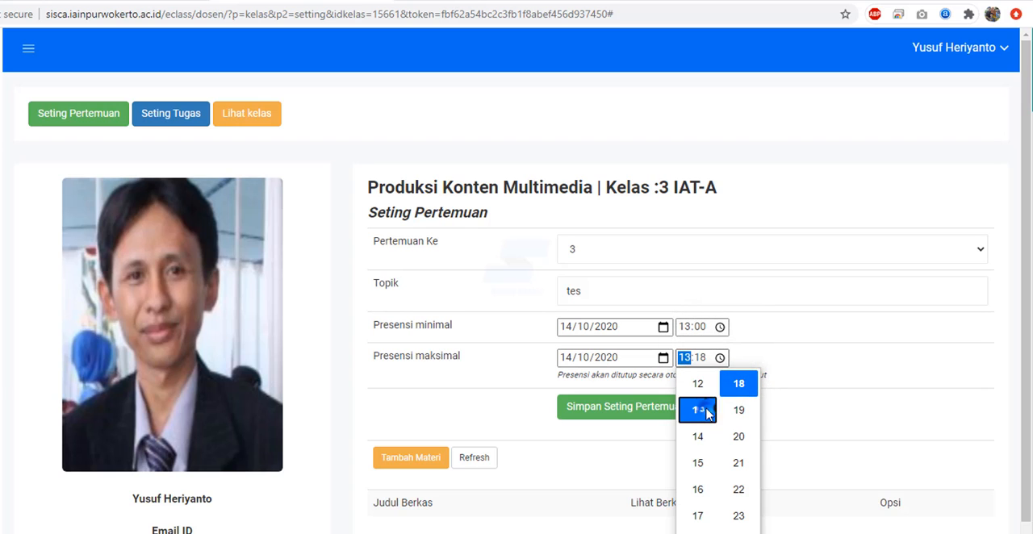
{"action": "left_click", "coordinate": [712, 362]}
{"action": "left_click", "coordinate": [701, 359]}
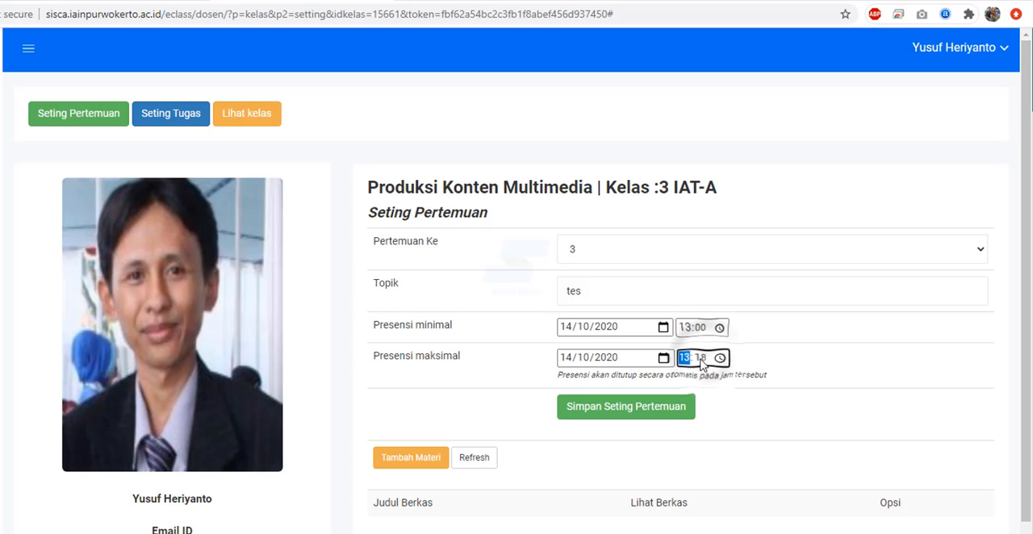
{"action": "left_click", "coordinate": [720, 359]}
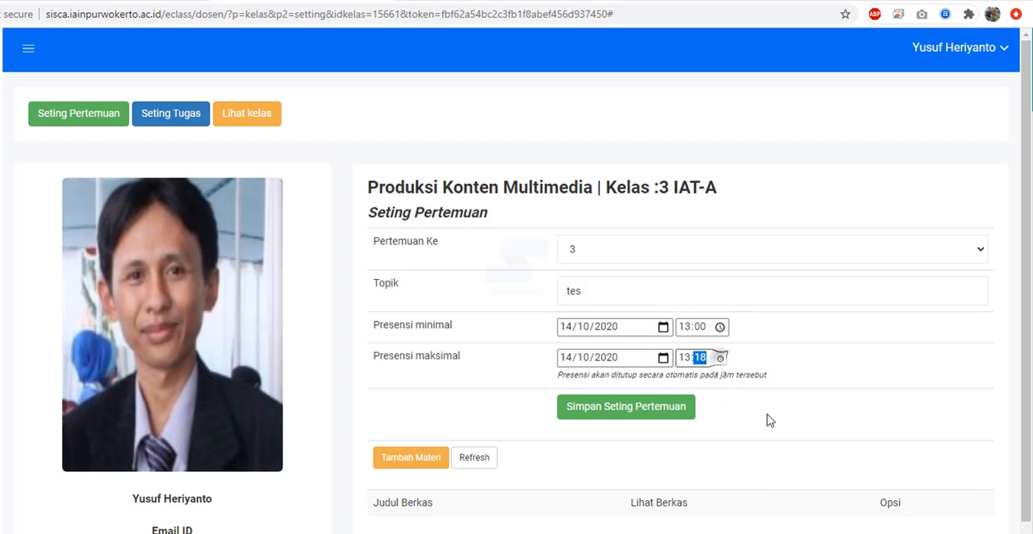
{"action": "scroll", "coordinate": [733, 436], "scroll_direction": "up", "scroll_amount": 2}
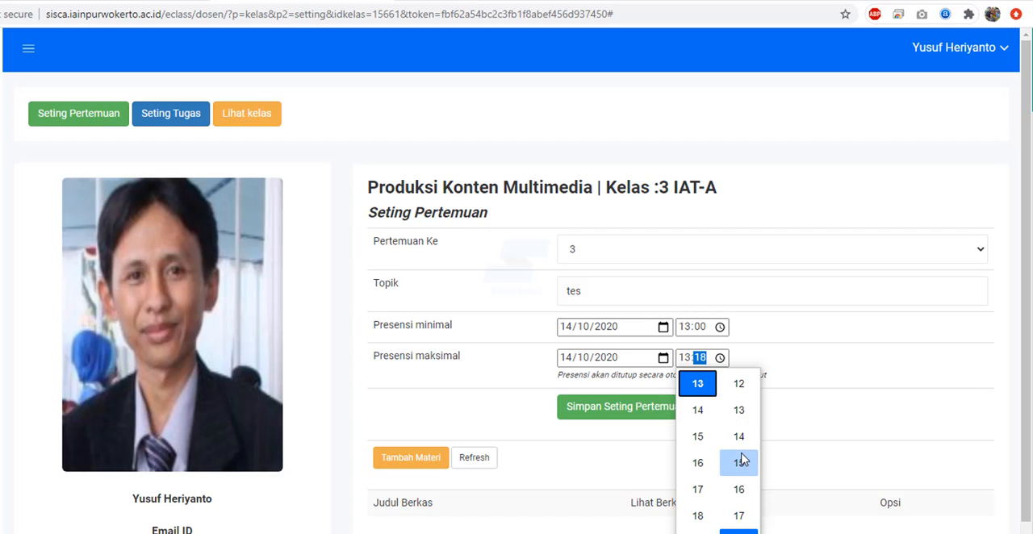
{"action": "left_click", "coordinate": [740, 458]}
{"action": "left_click", "coordinate": [799, 372]}
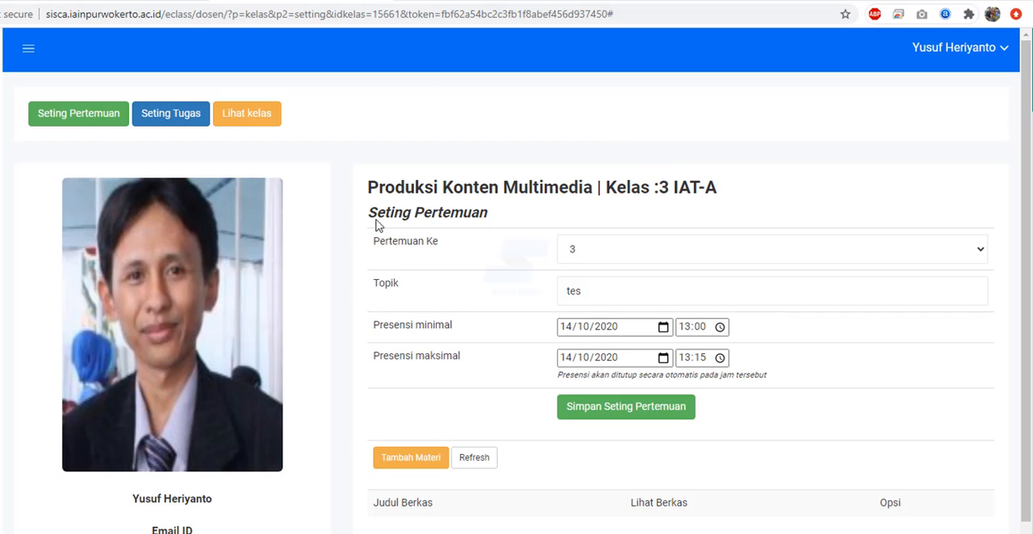
- Choose meeting 4 in the meeting settings and enter "tes lagi" as its topic
{"action": "left_click", "coordinate": [593, 252]}
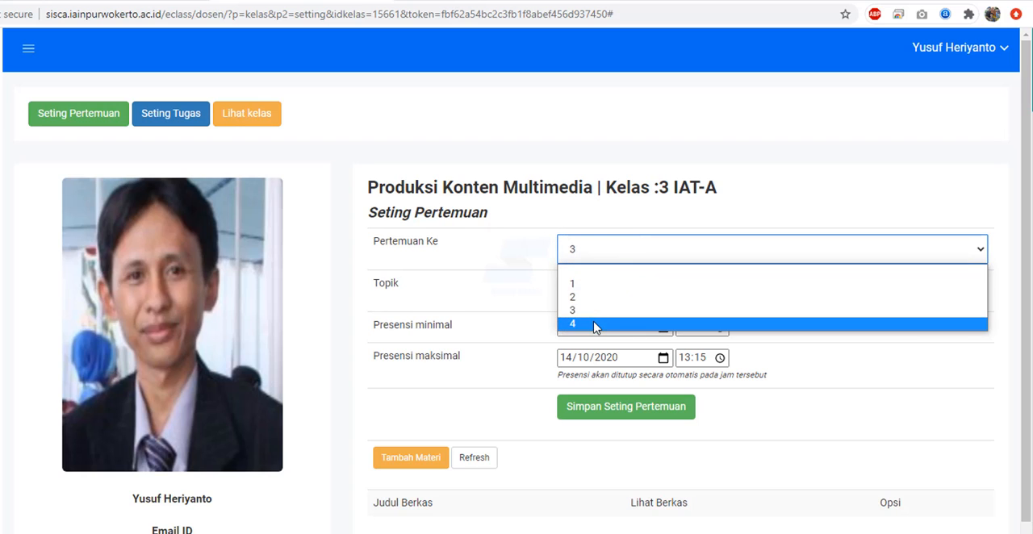
{"action": "left_click", "coordinate": [593, 323]}
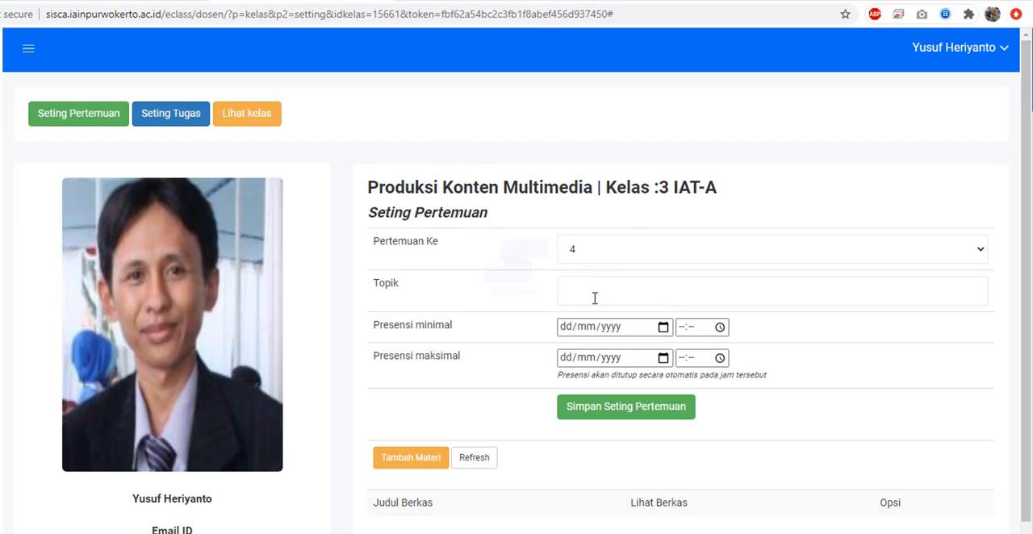
{"action": "left_click", "coordinate": [594, 299]}
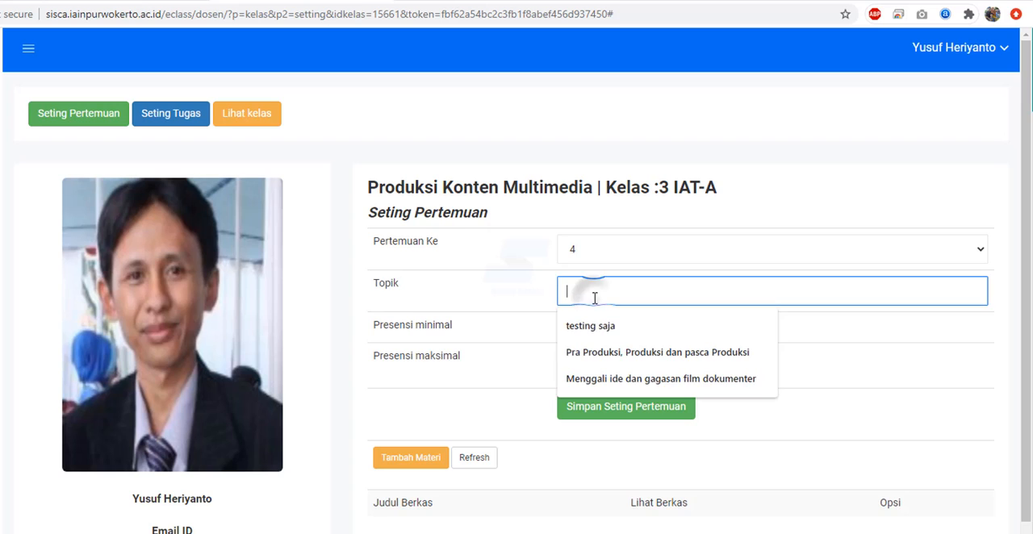
{"action": "left_click", "coordinate": [519, 294]}
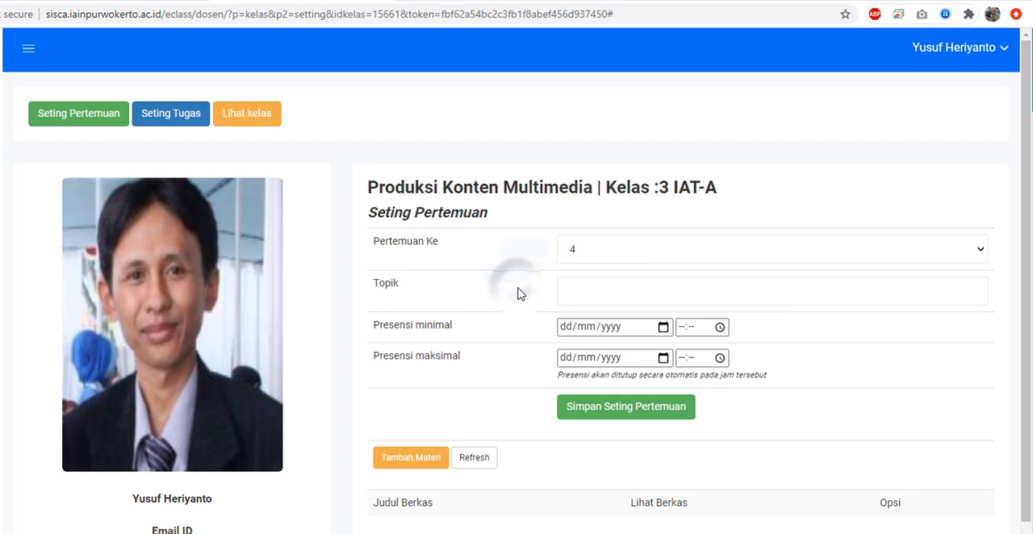
{"action": "left_click", "coordinate": [600, 285]}
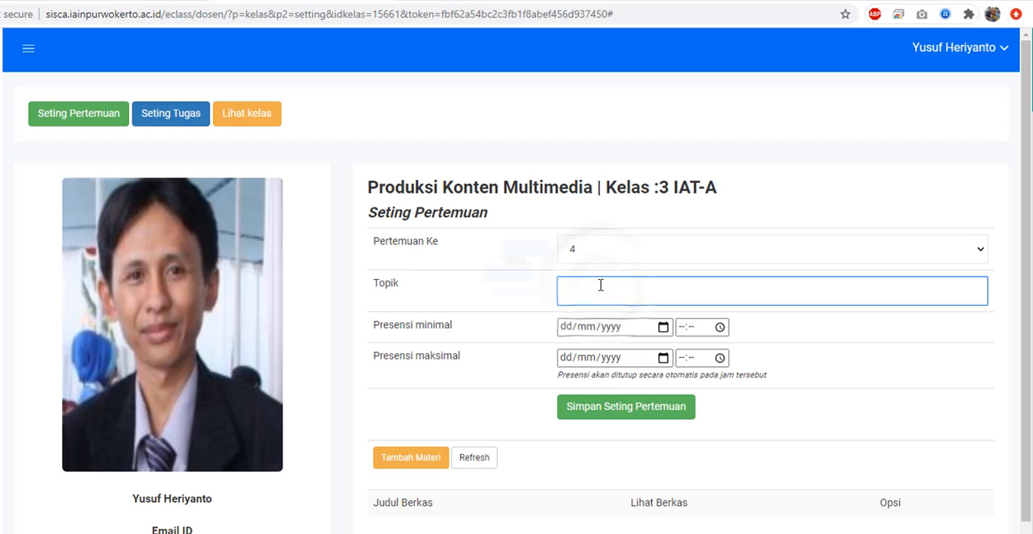
{"action": "type", "text": "tes lagi"}
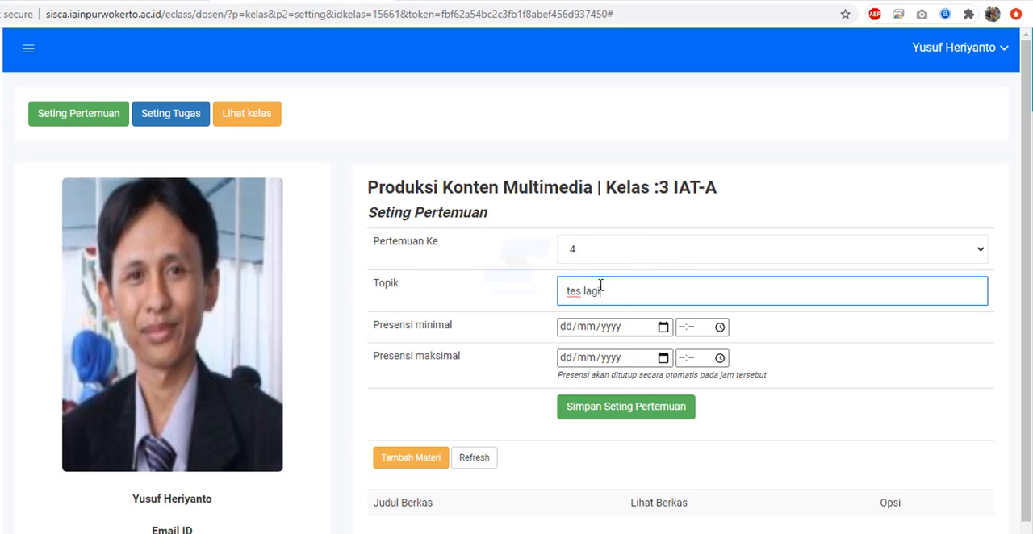
{"action": "left_click", "coordinate": [664, 327]}
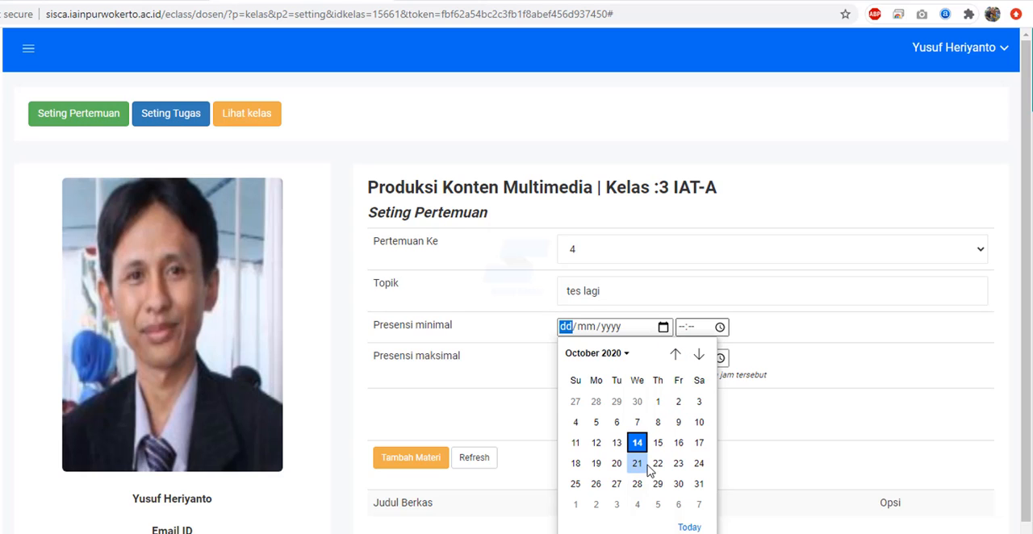
{"action": "left_click", "coordinate": [862, 308]}
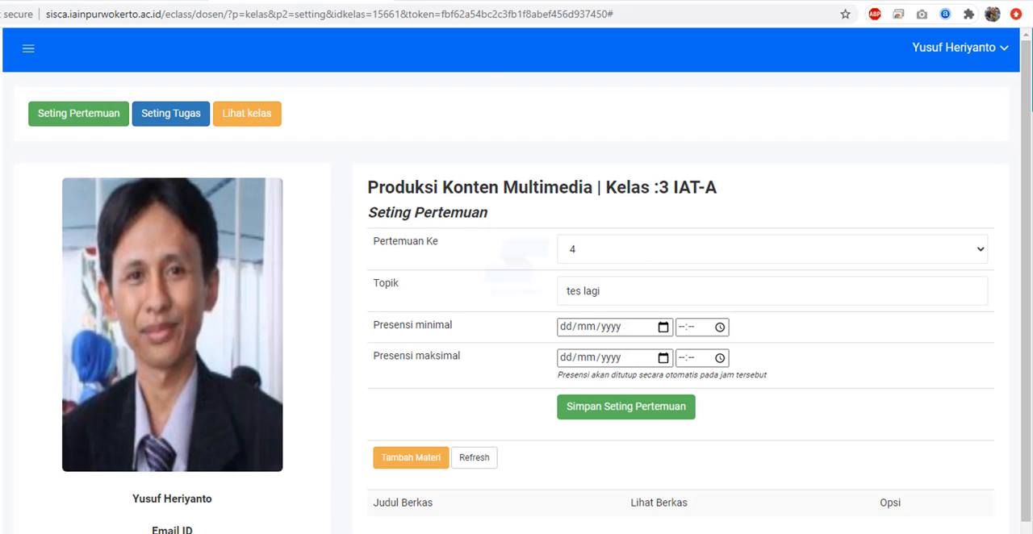
{"action": "left_click", "coordinate": [137, 1]}
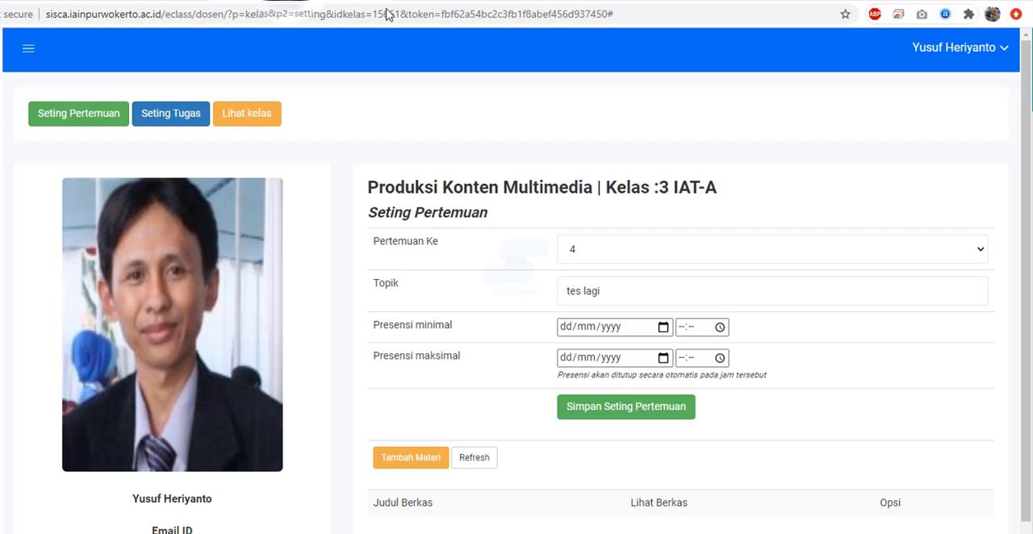
{"action": "left_click", "coordinate": [670, 296]}
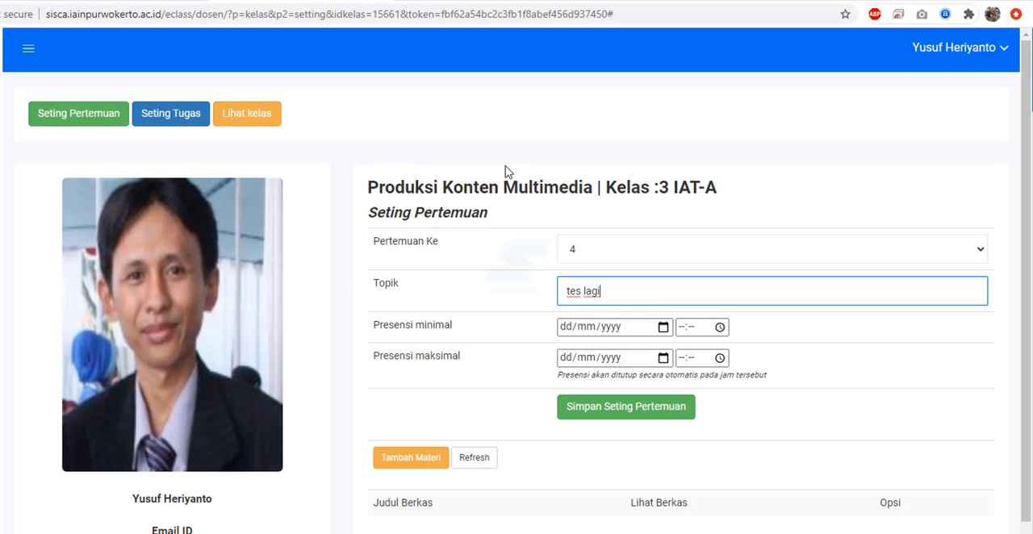
- Switch back to meeting 3 and set its minimum attendance time (Presensi minimal) to 14/10/2020 at 12:20
{"action": "left_click", "coordinate": [968, 253]}
{"action": "left_click", "coordinate": [634, 309]}
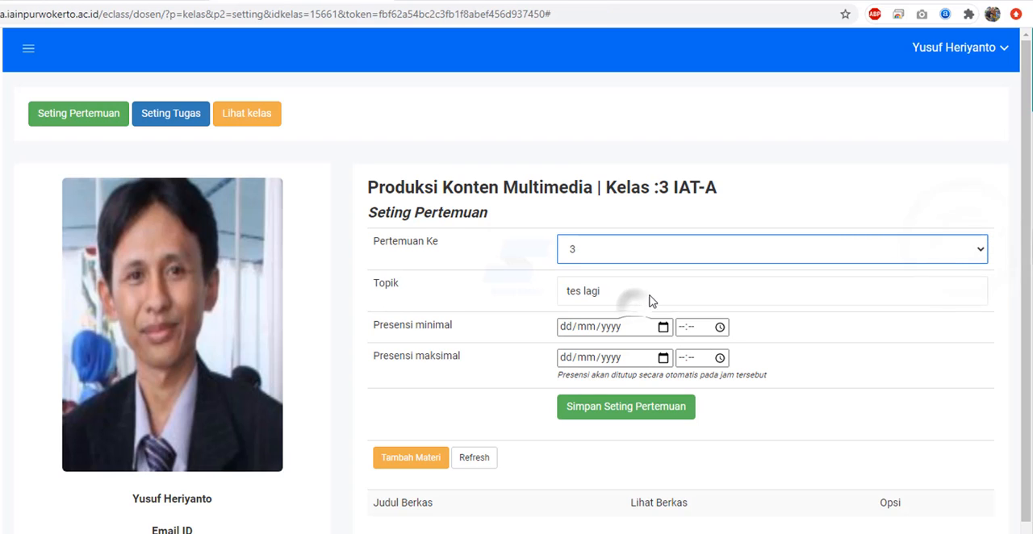
{"action": "left_click", "coordinate": [663, 328]}
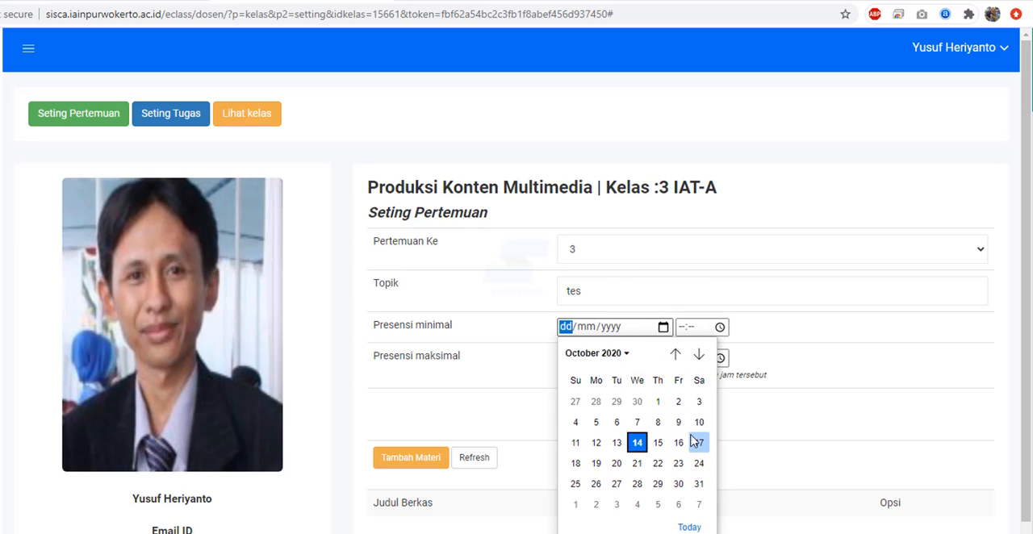
{"action": "left_click", "coordinate": [637, 442]}
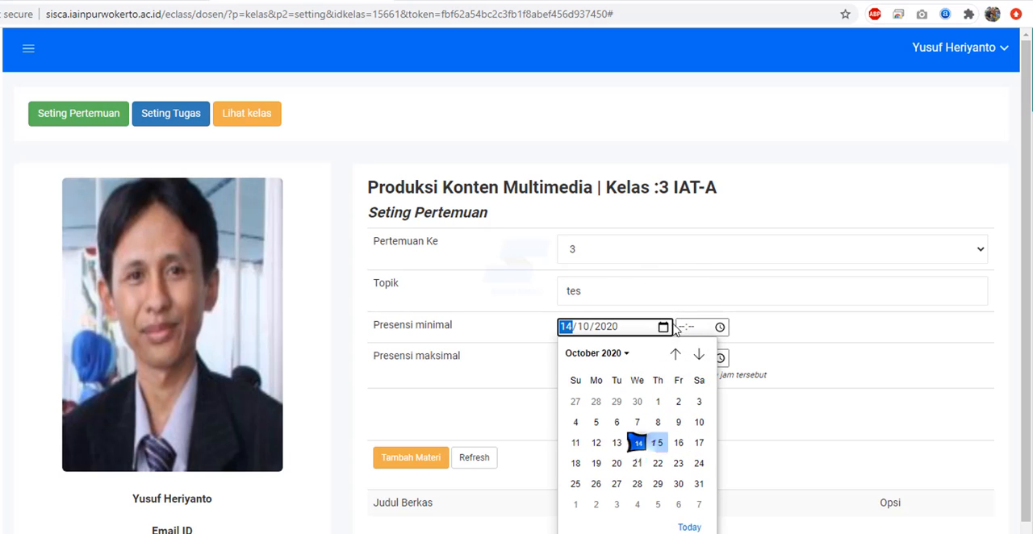
{"action": "left_click", "coordinate": [720, 327]}
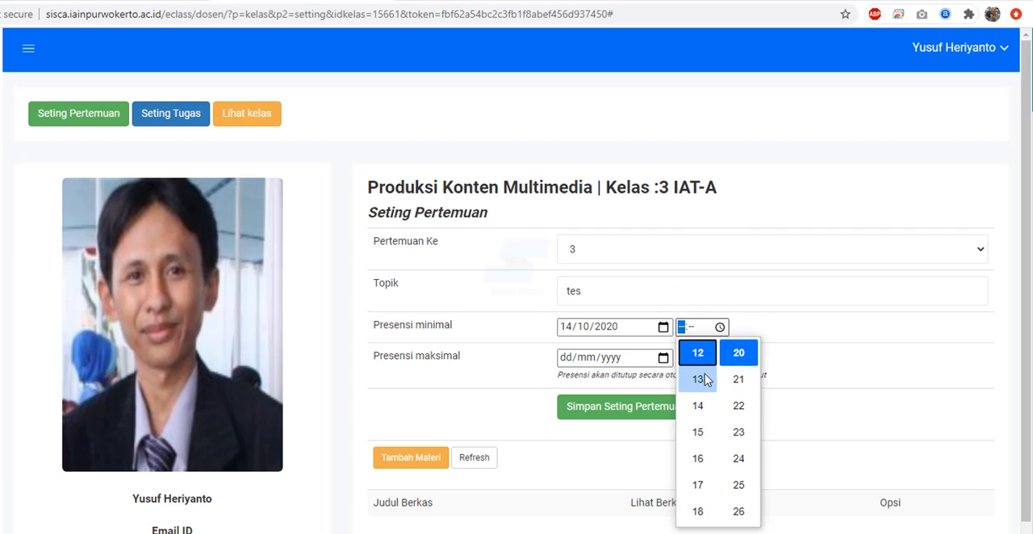
{"action": "left_click", "coordinate": [698, 378]}
{"action": "scroll", "coordinate": [741, 376], "scroll_direction": "up", "scroll_amount": 4}
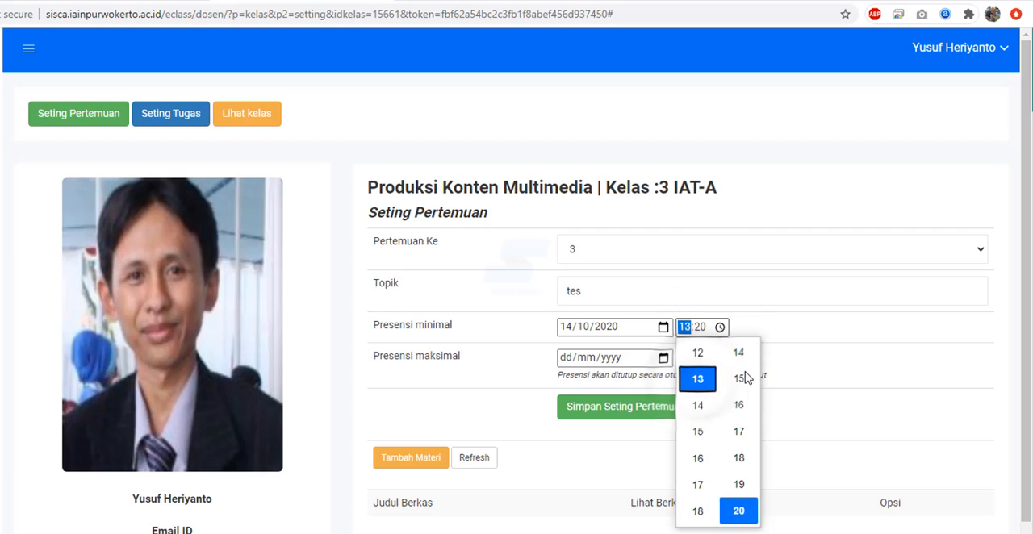
{"action": "scroll", "coordinate": [744, 374], "scroll_direction": "up", "scroll_amount": 7}
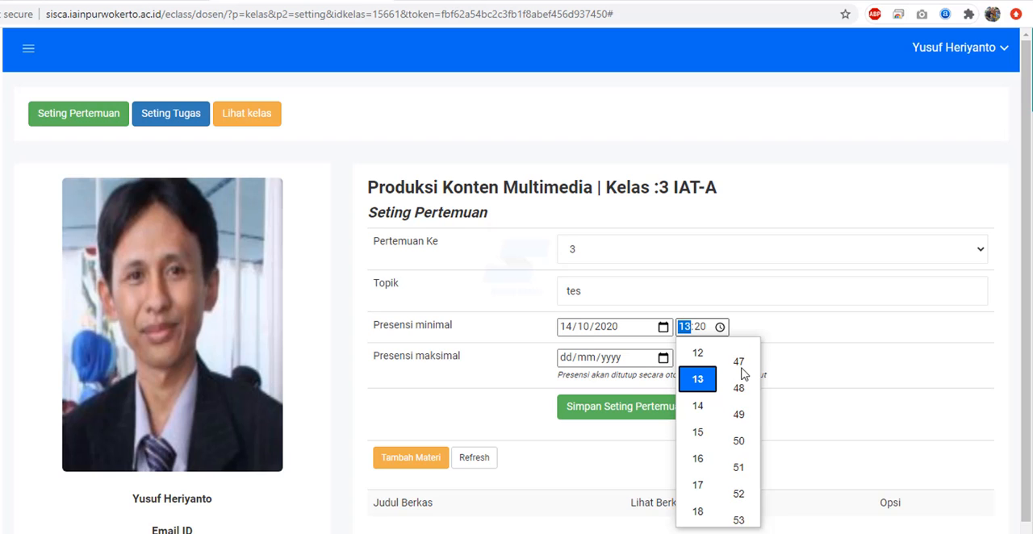
{"action": "left_click", "coordinate": [699, 352]}
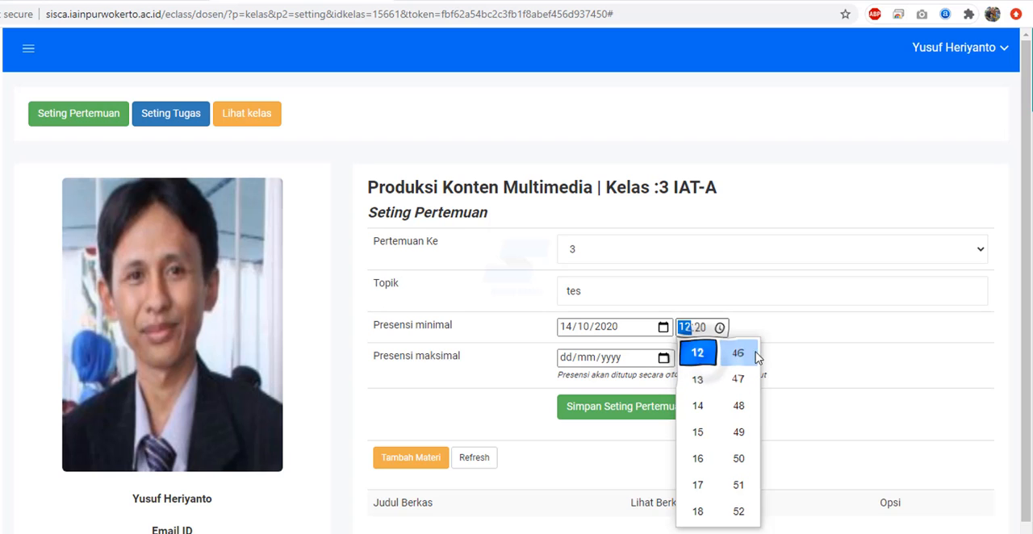
{"action": "left_click", "coordinate": [721, 327]}
{"action": "left_click", "coordinate": [720, 328]}
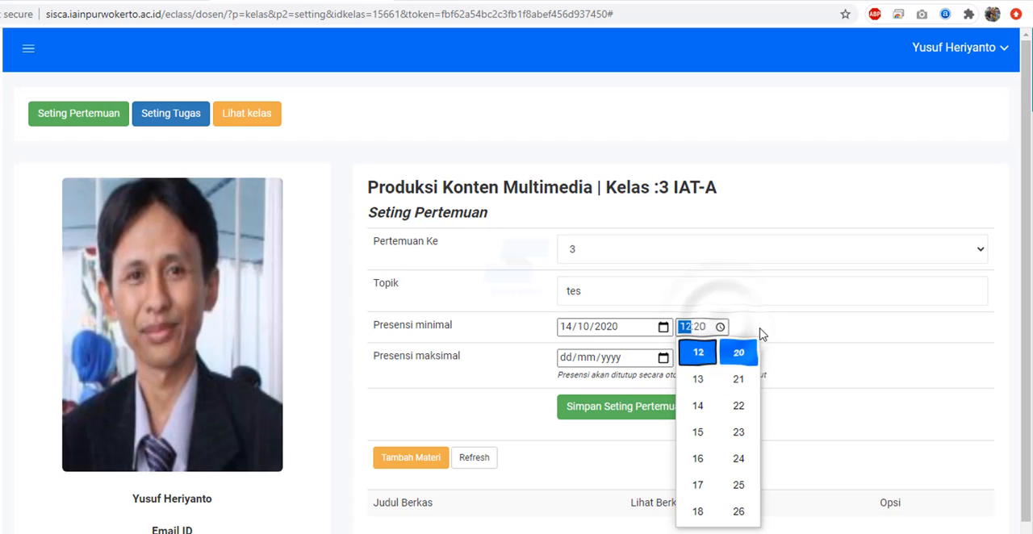
{"action": "left_click", "coordinate": [742, 357]}
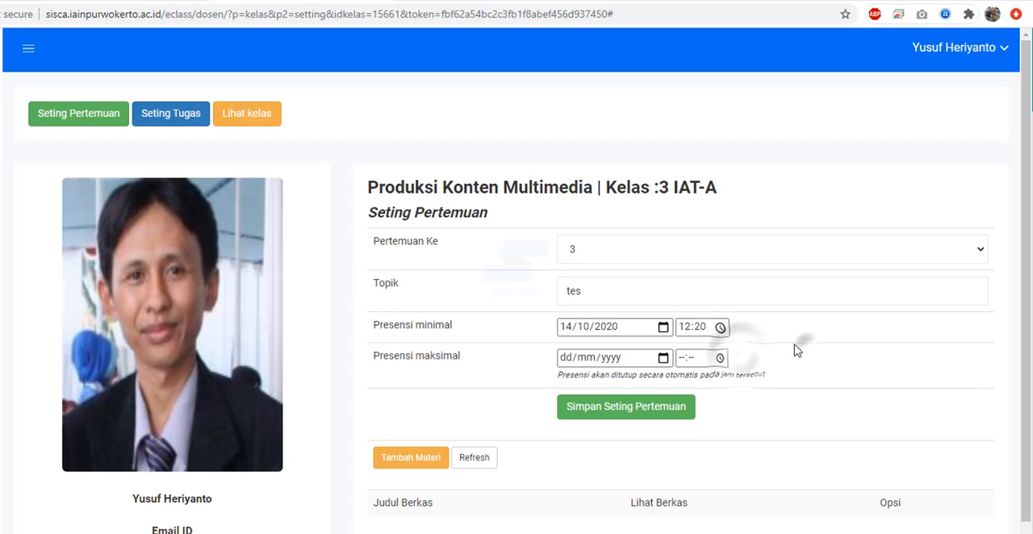
- Set the maximum attendance time (Presensi maksimal) of meeting 3 to 14/10/2020 at 13:00 and save the meeting settings
{"action": "left_click", "coordinate": [663, 360]}
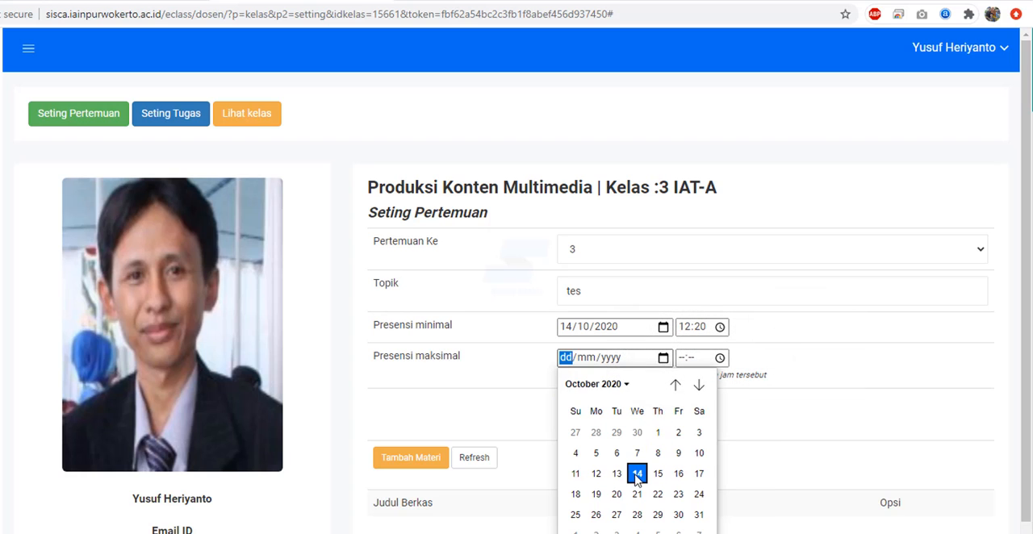
{"action": "left_click", "coordinate": [639, 475]}
{"action": "left_click", "coordinate": [719, 358]}
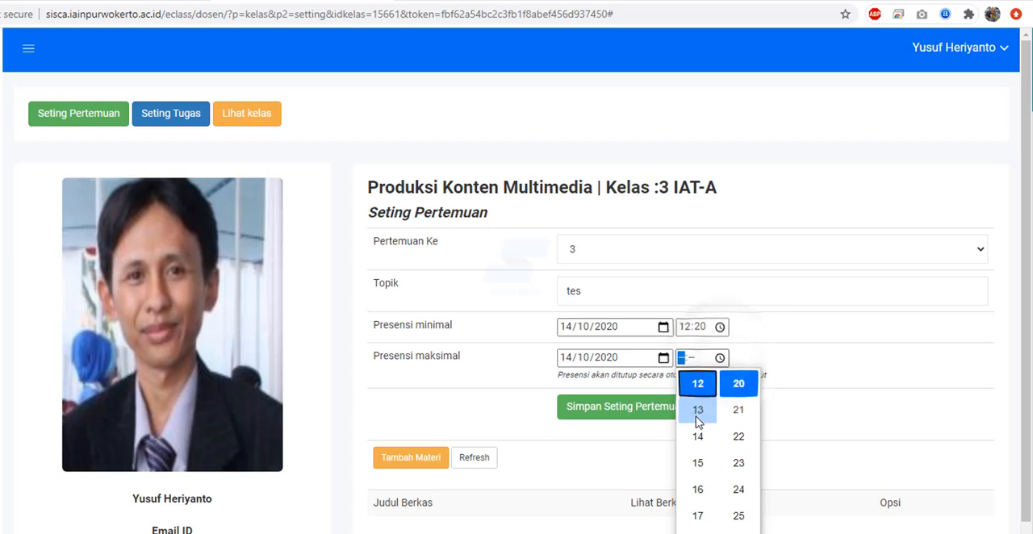
{"action": "left_click", "coordinate": [697, 410]}
{"action": "scroll", "coordinate": [739, 420], "scroll_direction": "up", "scroll_amount": 11}
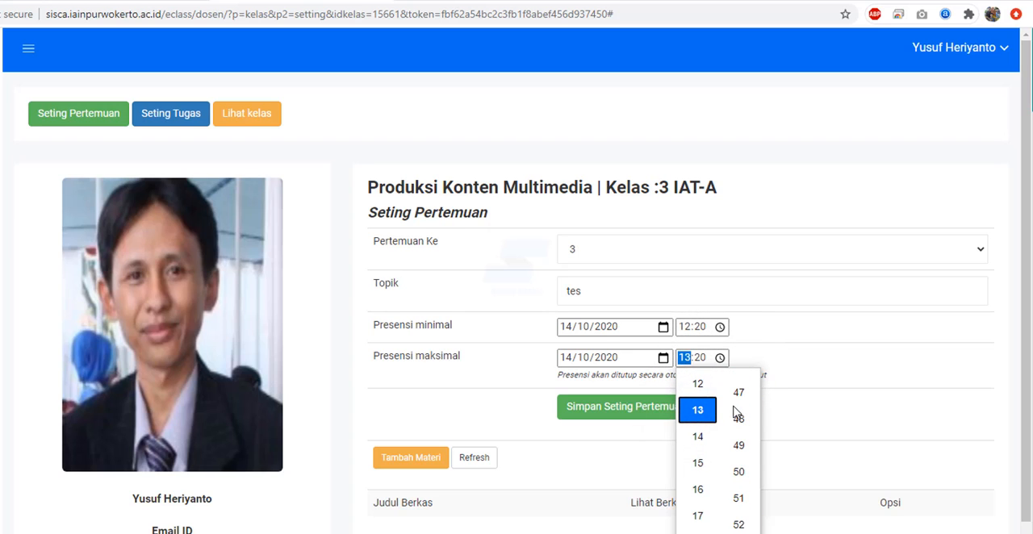
{"action": "scroll", "coordinate": [740, 484], "scroll_direction": "down", "scroll_amount": 6}
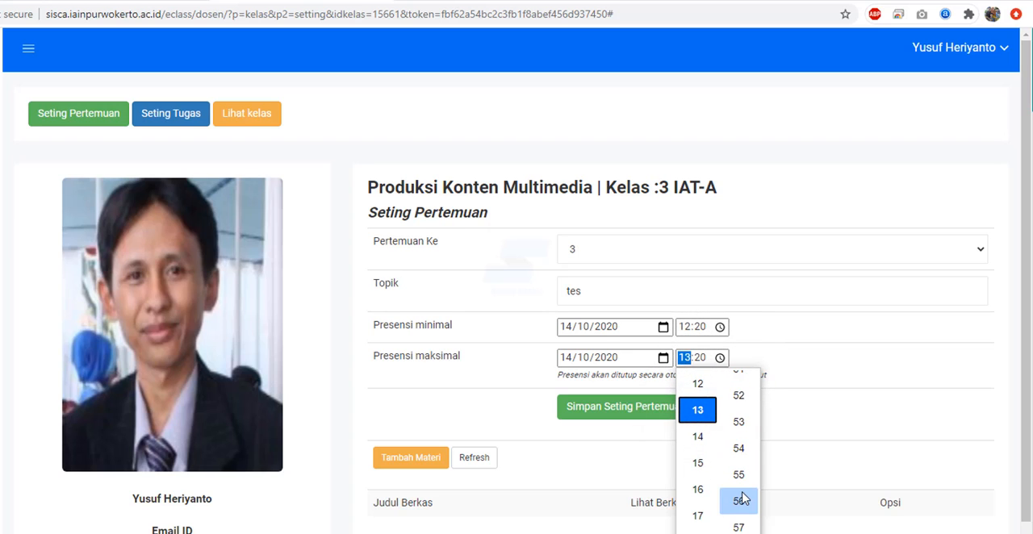
{"action": "scroll", "coordinate": [743, 456], "scroll_direction": "up", "scroll_amount": 2}
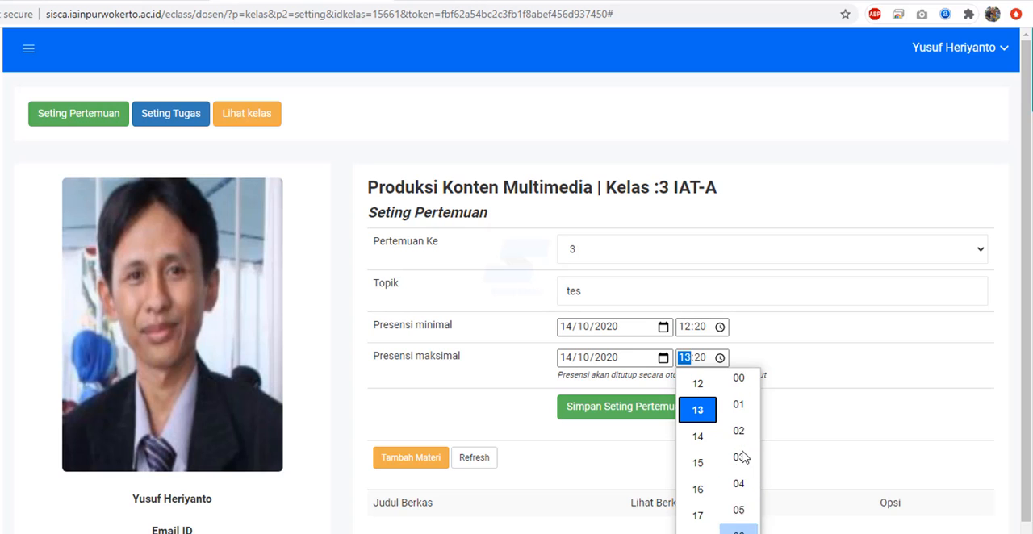
{"action": "left_click", "coordinate": [743, 452]}
{"action": "left_click", "coordinate": [813, 376]}
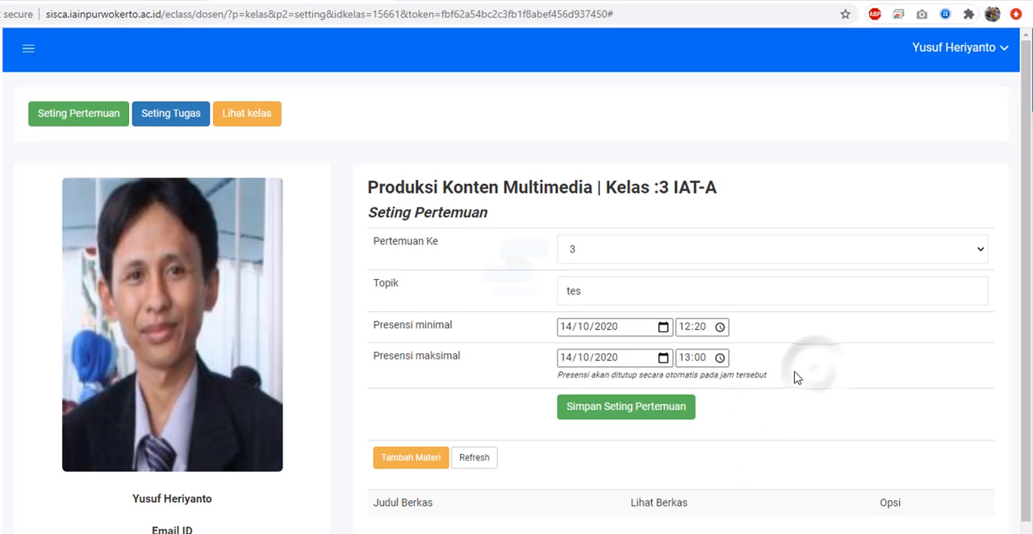
{"action": "left_click", "coordinate": [678, 413]}
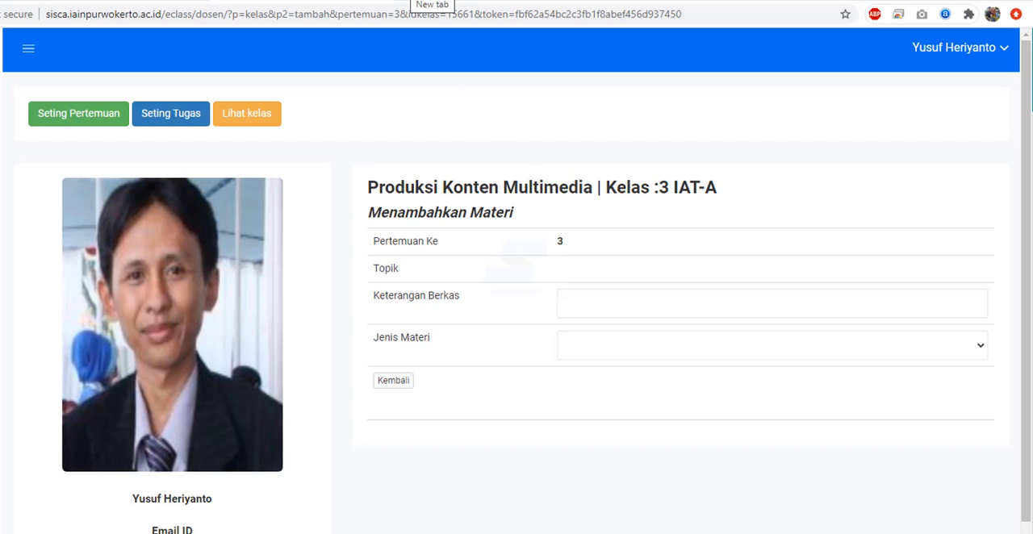
{"action": "left_click", "coordinate": [421, 0]}
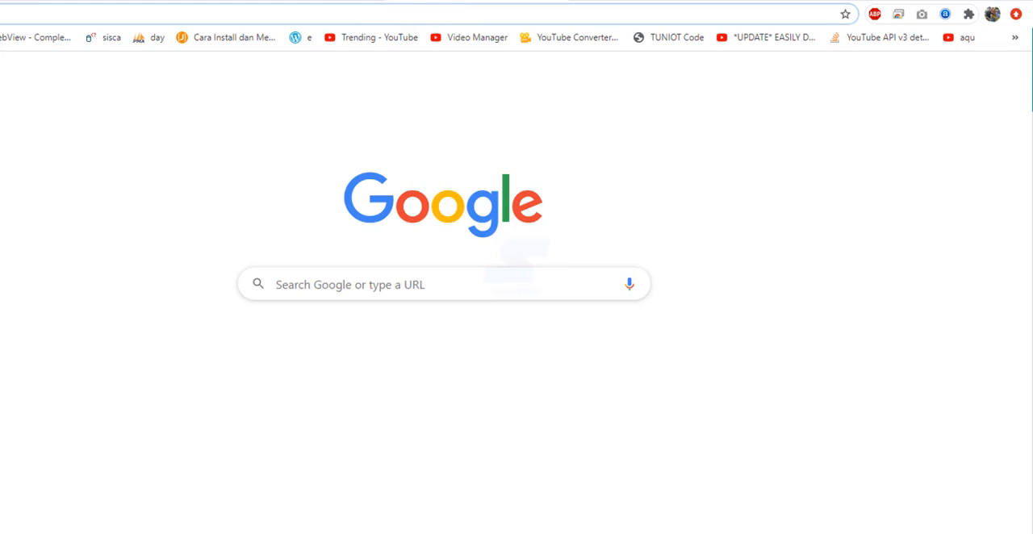
{"action": "type", "text": "me"}
{"action": "key", "text": "Return"}
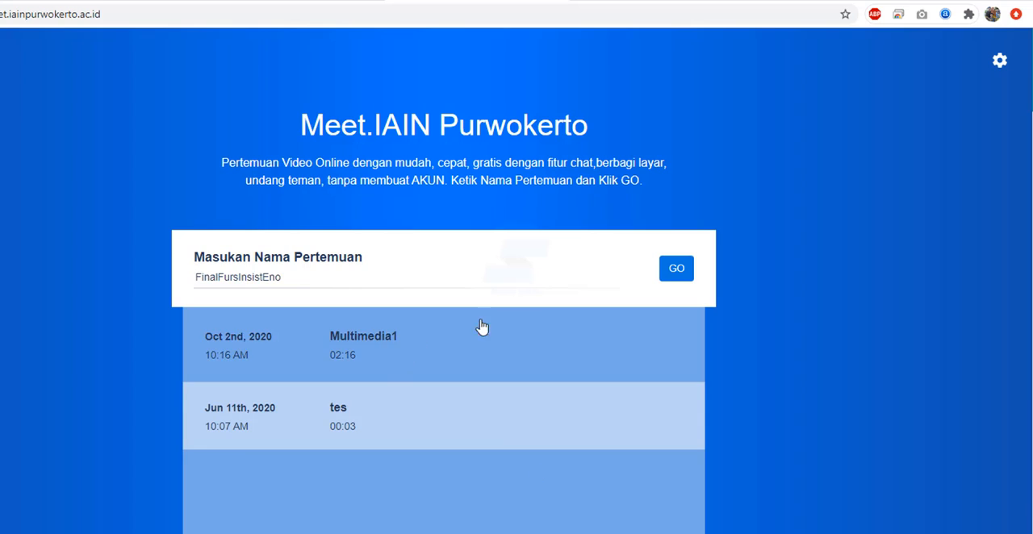
{"action": "left_click", "coordinate": [376, 349]}
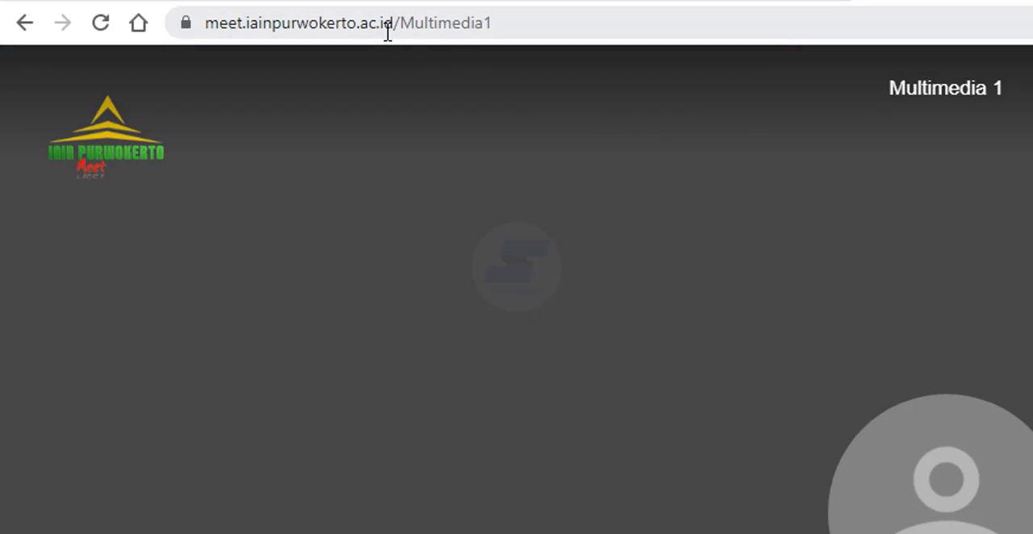
{"action": "left_click", "coordinate": [388, 31]}
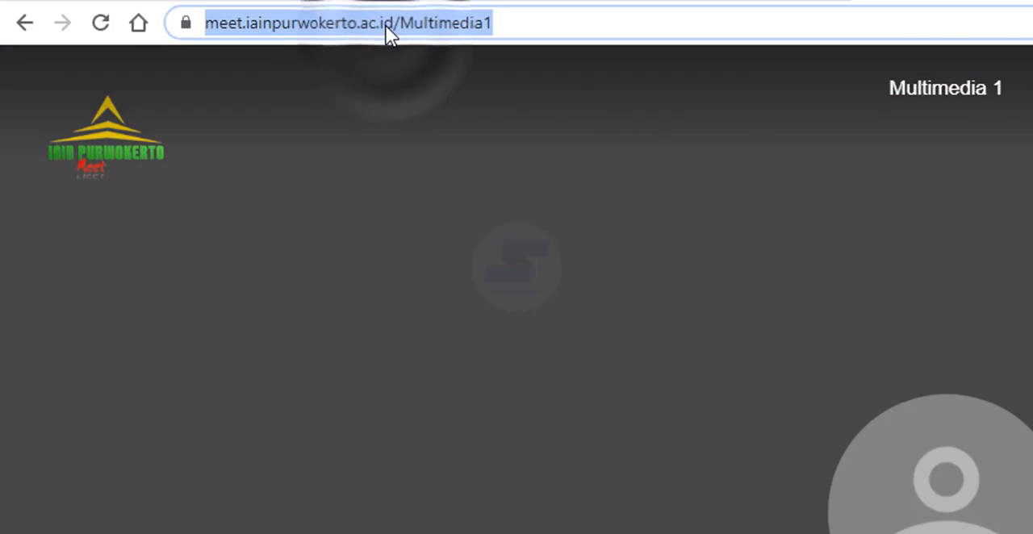
{"action": "right_click", "coordinate": [388, 33]}
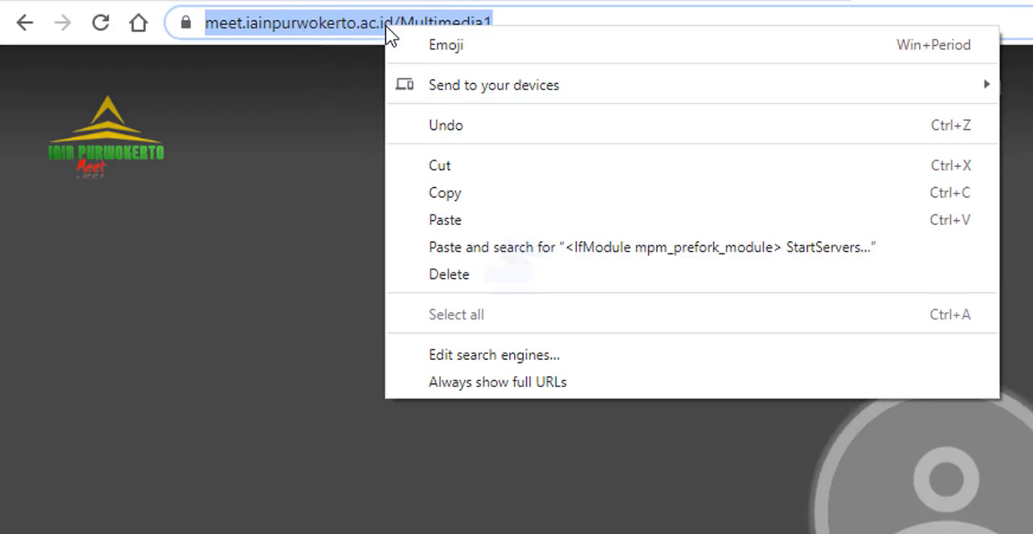
{"action": "left_click", "coordinate": [440, 193]}
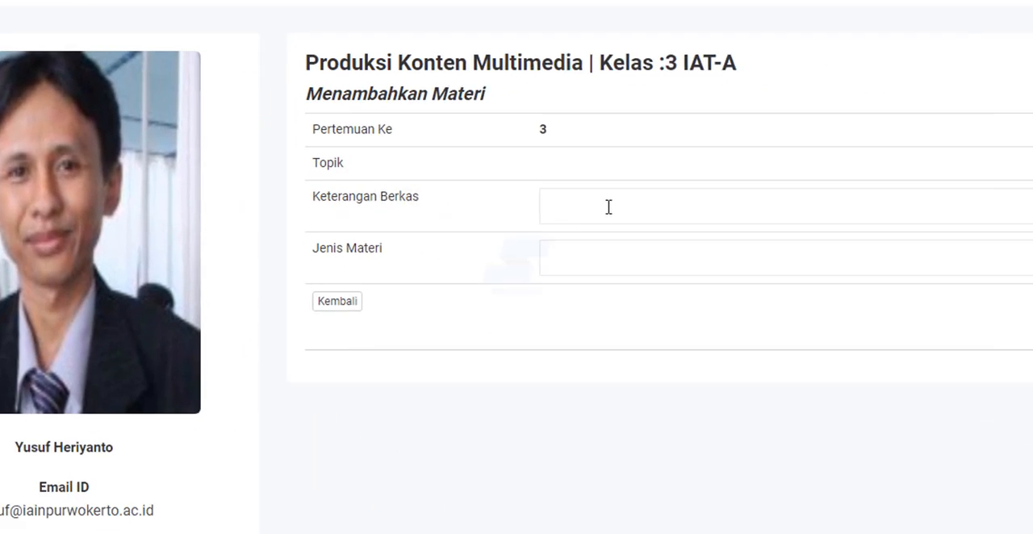
- Enter "Link Tatap Muka" as the file description (Keterangan Berkas) of the new material for meeting 3 in ECLASS
{"action": "left_click", "coordinate": [534, 172]}
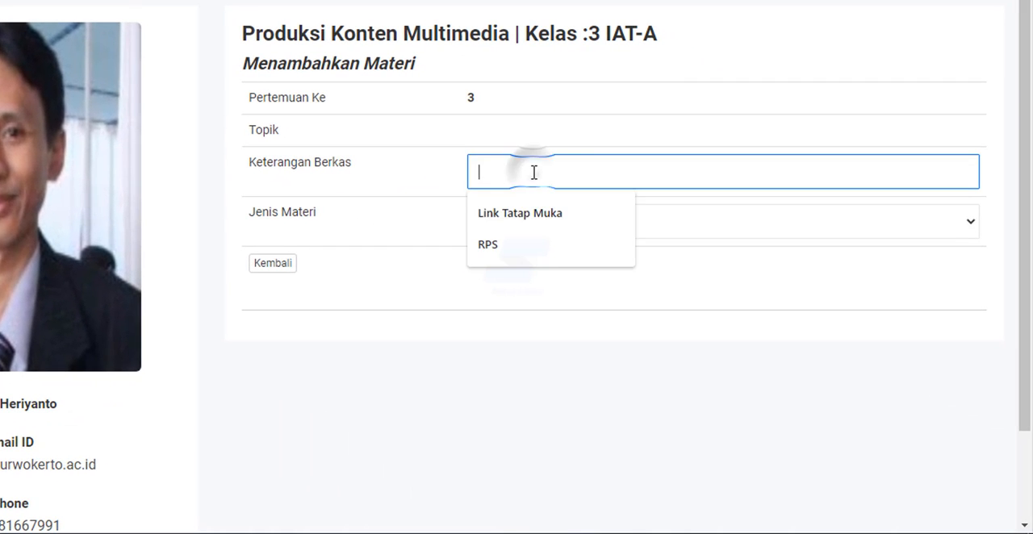
{"action": "left_click", "coordinate": [535, 214]}
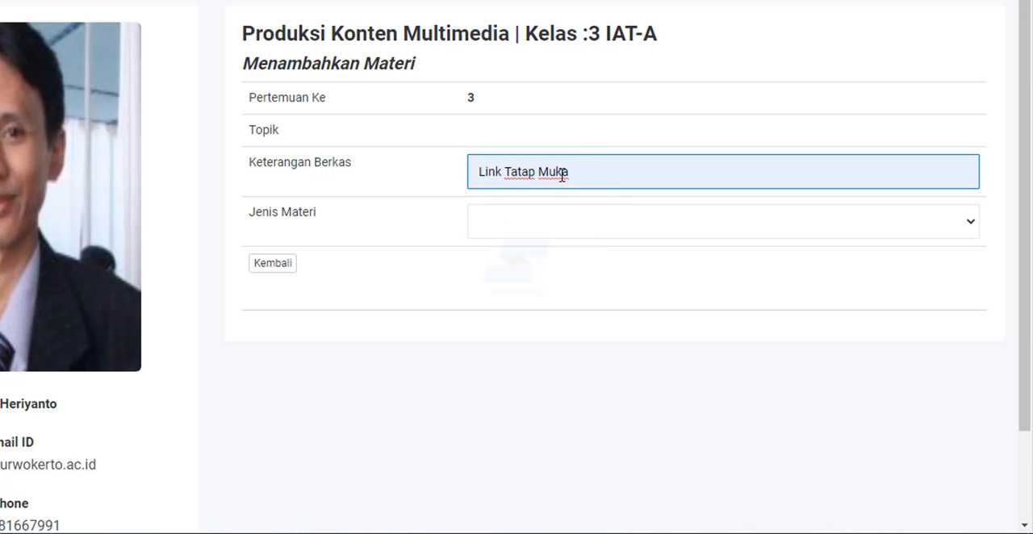
{"action": "triple_click", "coordinate": [586, 167]}
{"action": "type", "text": "Li"}
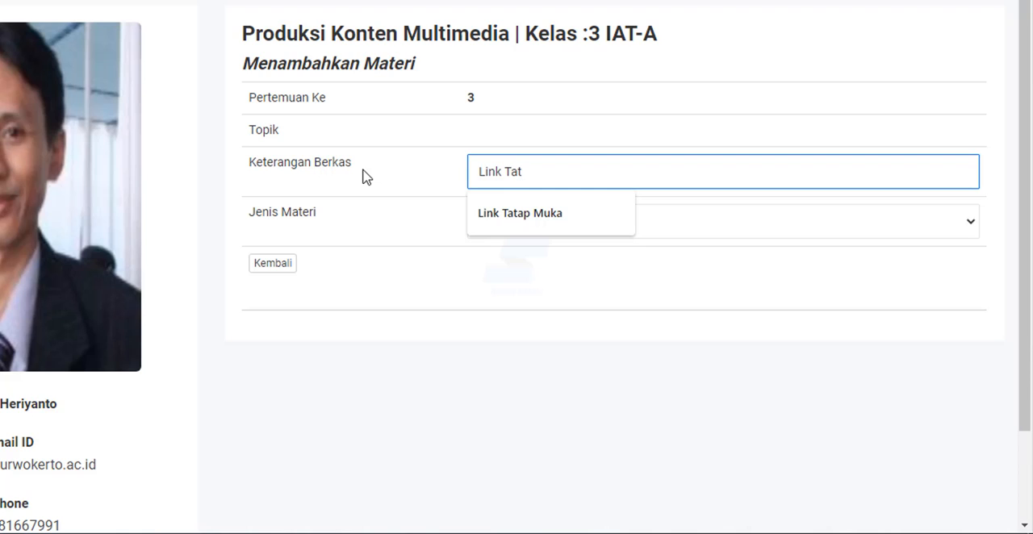
{"action": "key", "text": "Down"}
{"action": "key", "text": "Return"}
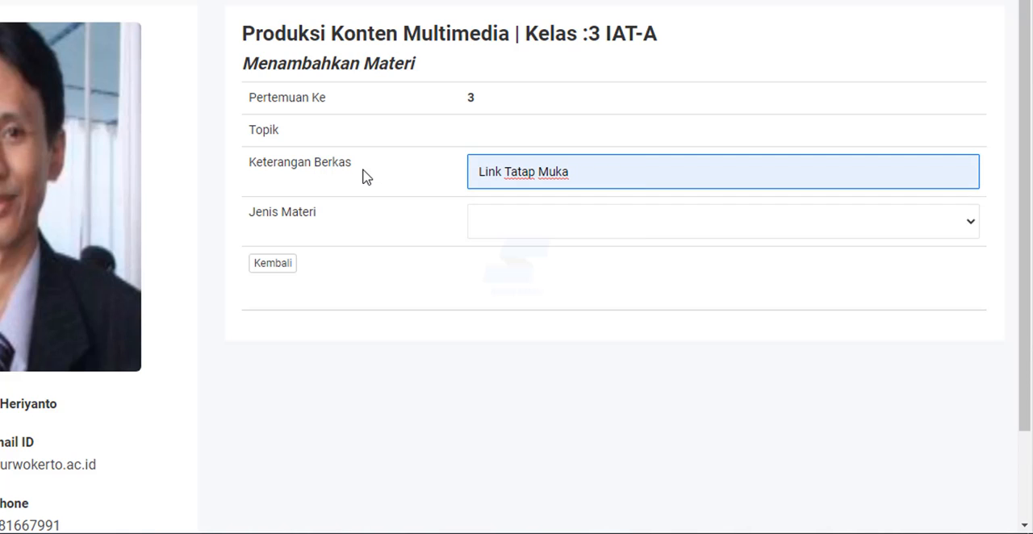
{"action": "left_click", "coordinate": [728, 228]}
{"action": "left_click", "coordinate": [713, 267]}
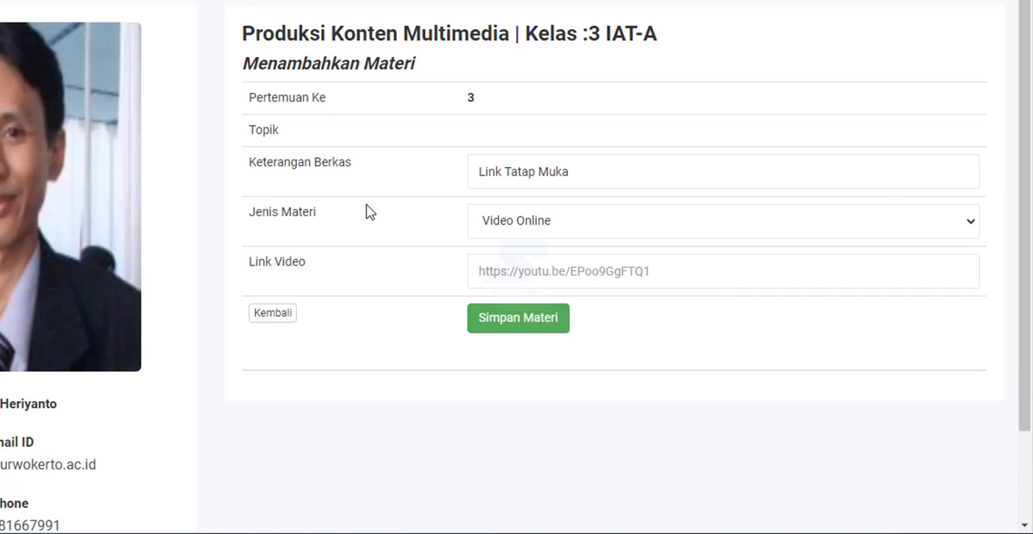
{"action": "left_click", "coordinate": [527, 271]}
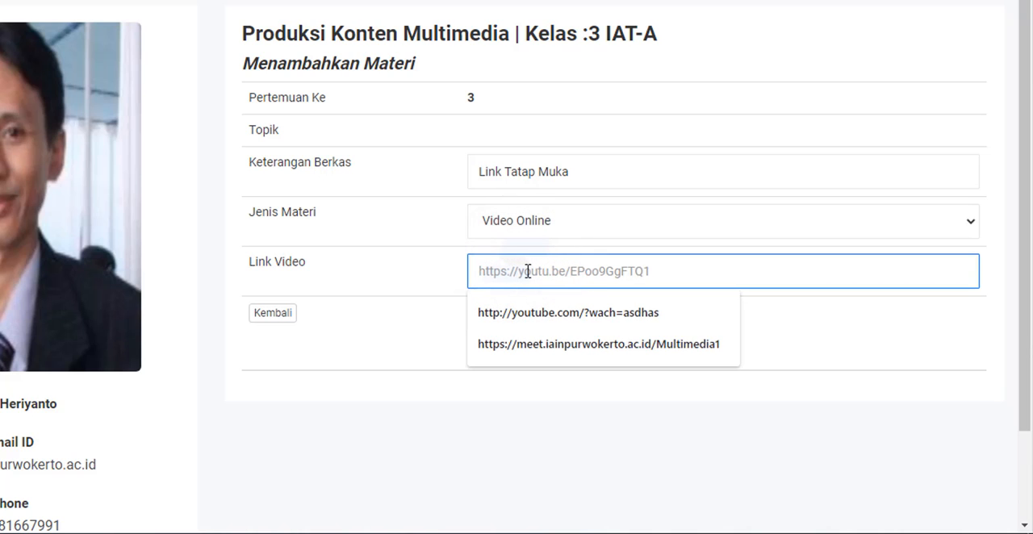
{"action": "right_click", "coordinate": [527, 271]}
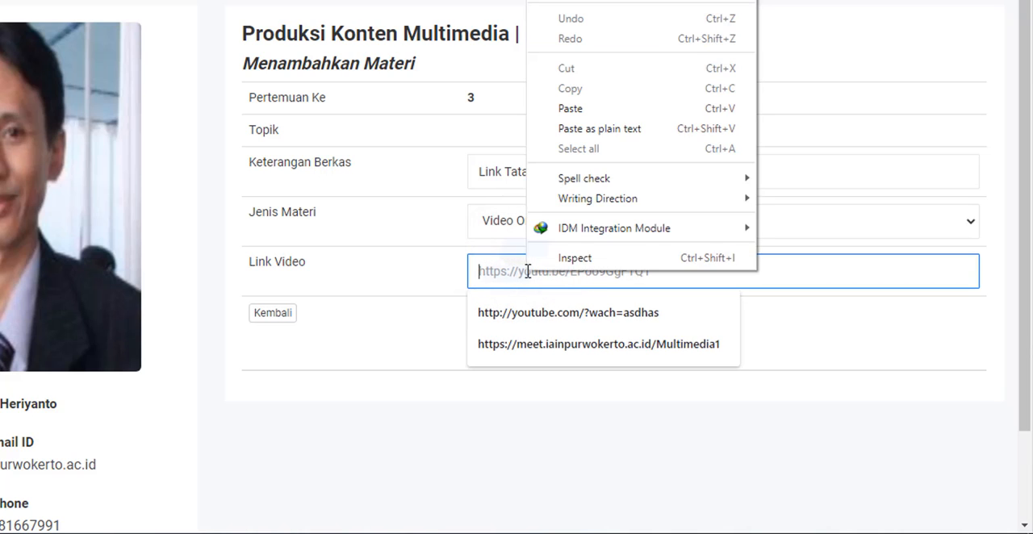
{"action": "left_click", "coordinate": [565, 109]}
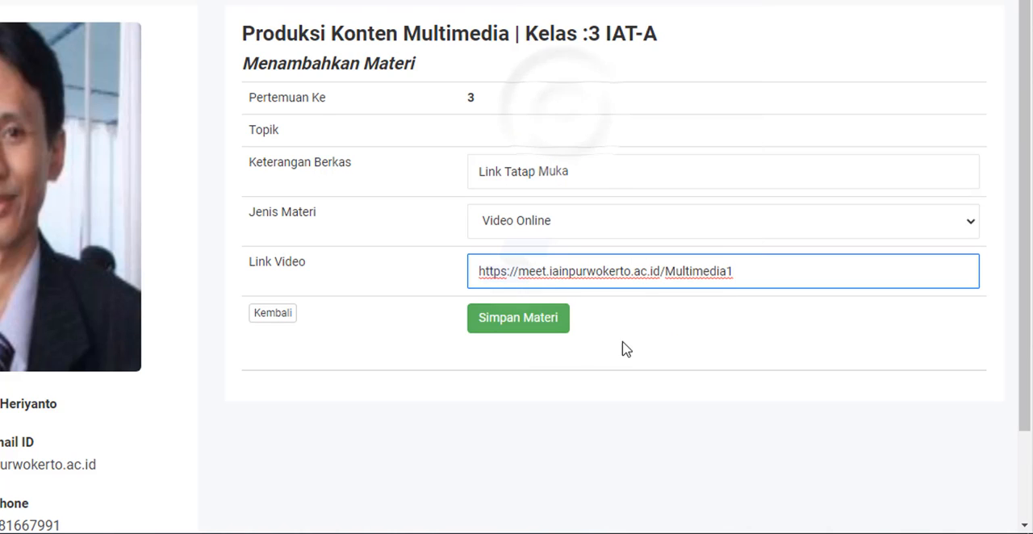
{"action": "left_click", "coordinate": [547, 320]}
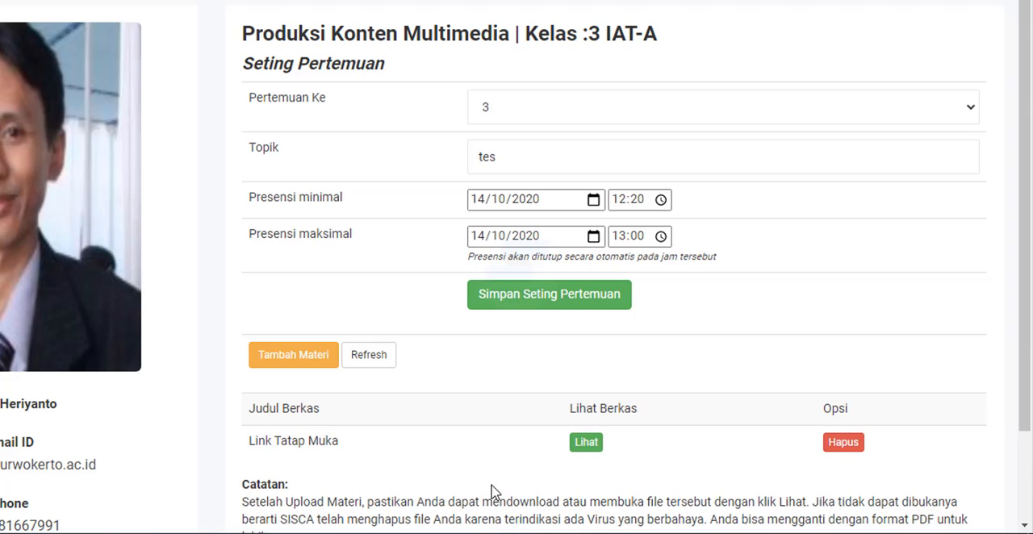
- Open the saved "Link Tatap Muka" material to check its meeting room, and return to the meeting settings
{"action": "left_click", "coordinate": [597, 445]}
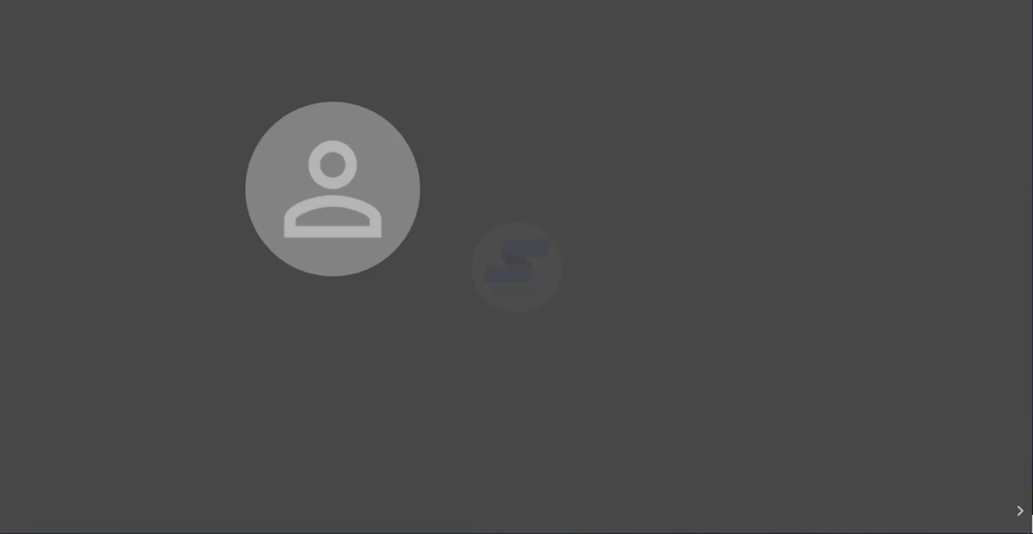
{"action": "left_click", "coordinate": [363, 1]}
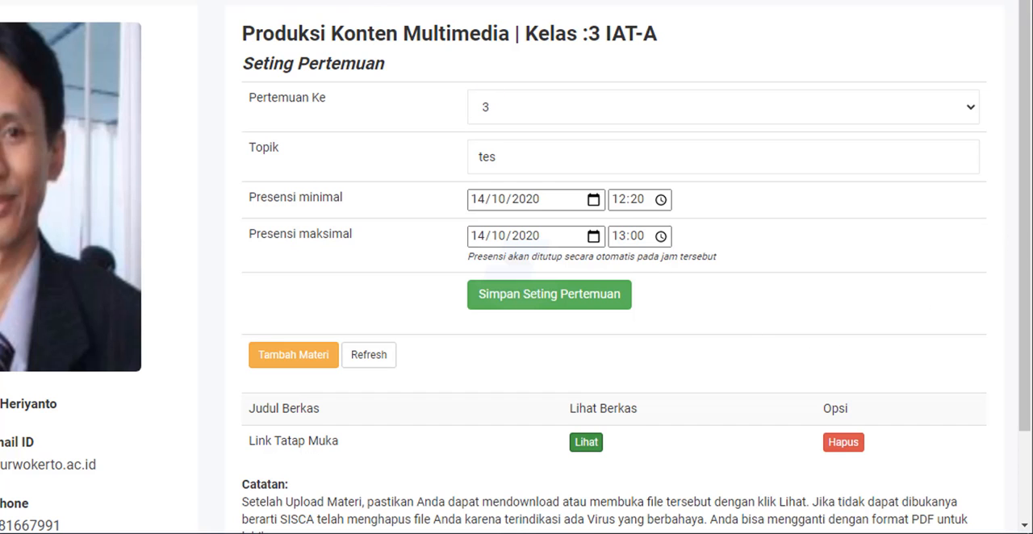
{"action": "key", "text": "alt+Tab"}
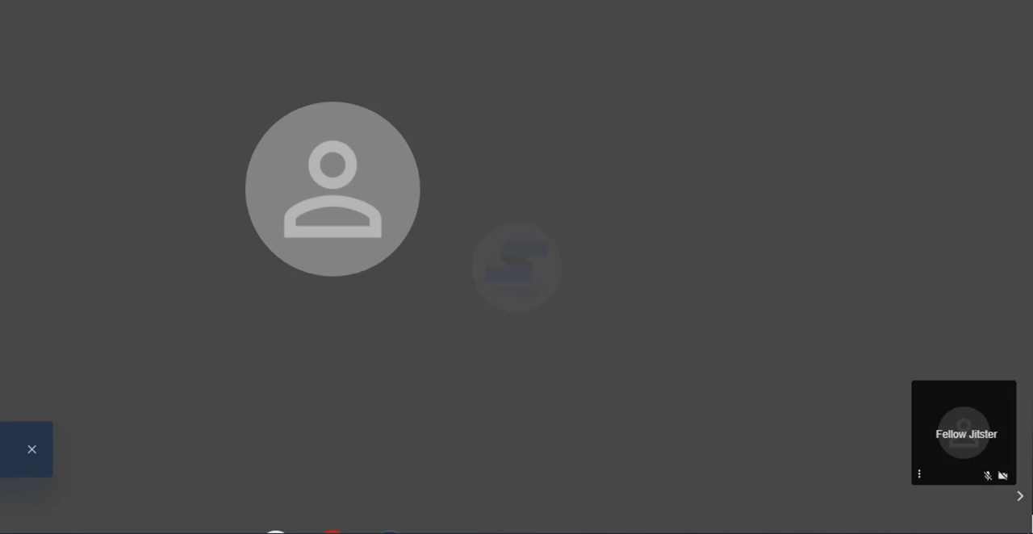
{"action": "key", "text": "alt+Tab"}
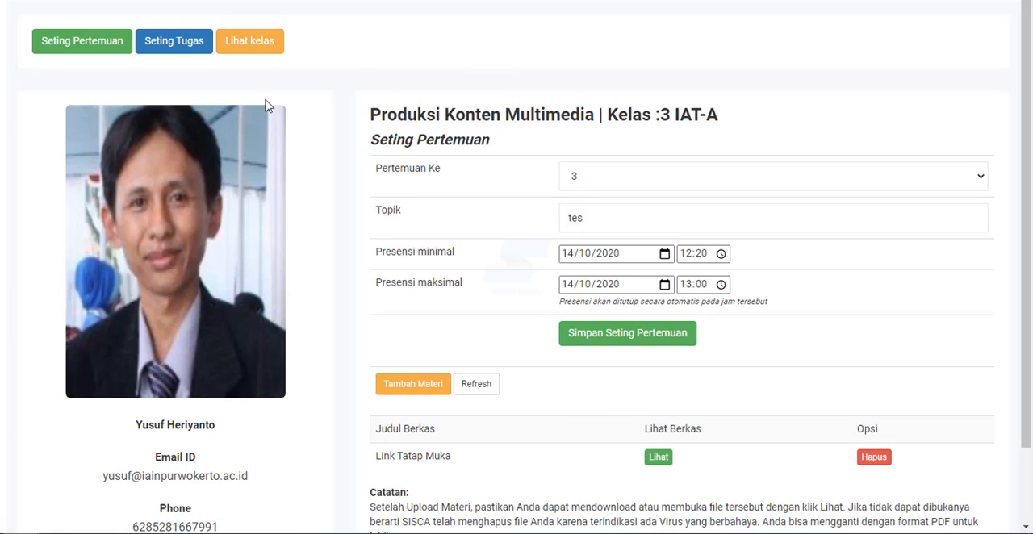
- Open the class view of 3 IAT-A in ECLASS and display the attendance (Presensi) for meeting 3
{"action": "left_click", "coordinate": [272, 49]}
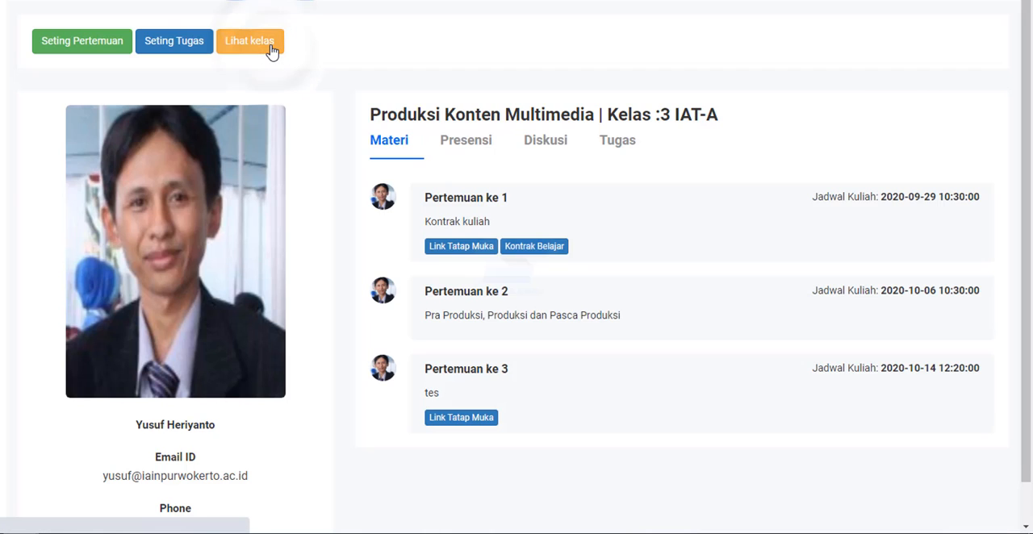
{"action": "left_click", "coordinate": [476, 151]}
{"action": "left_click", "coordinate": [702, 201]}
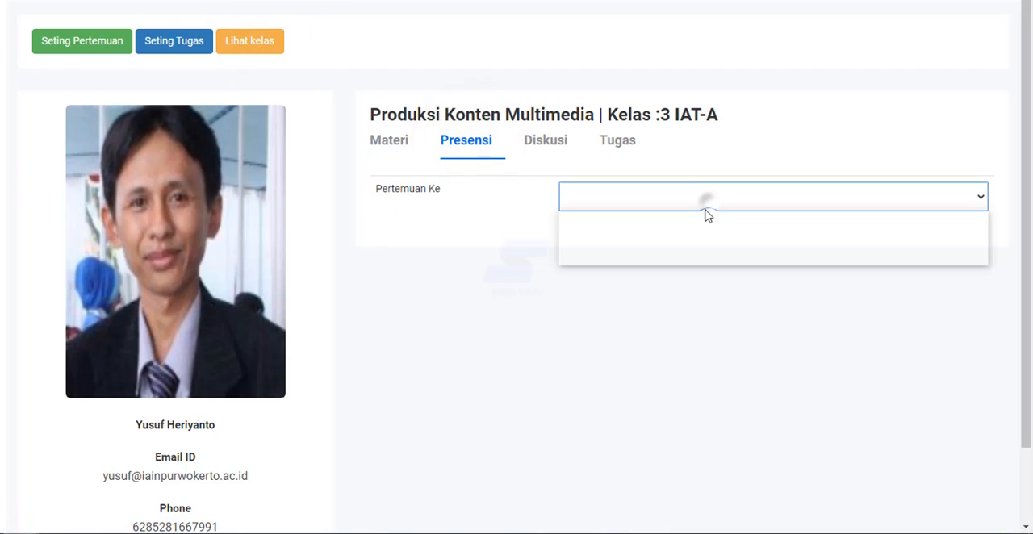
{"action": "left_click", "coordinate": [688, 258]}
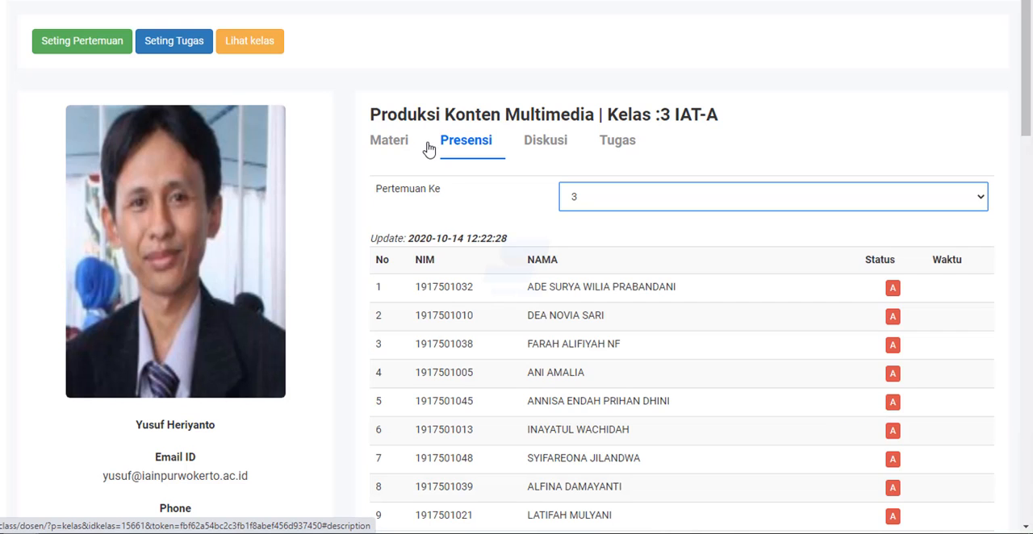
- Examine the meeting 3 attendance list, including the students' statuses, the attendance statistics and the Tutup Presensi option
{"action": "scroll", "coordinate": [750, 366], "scroll_direction": "down", "scroll_amount": 11}
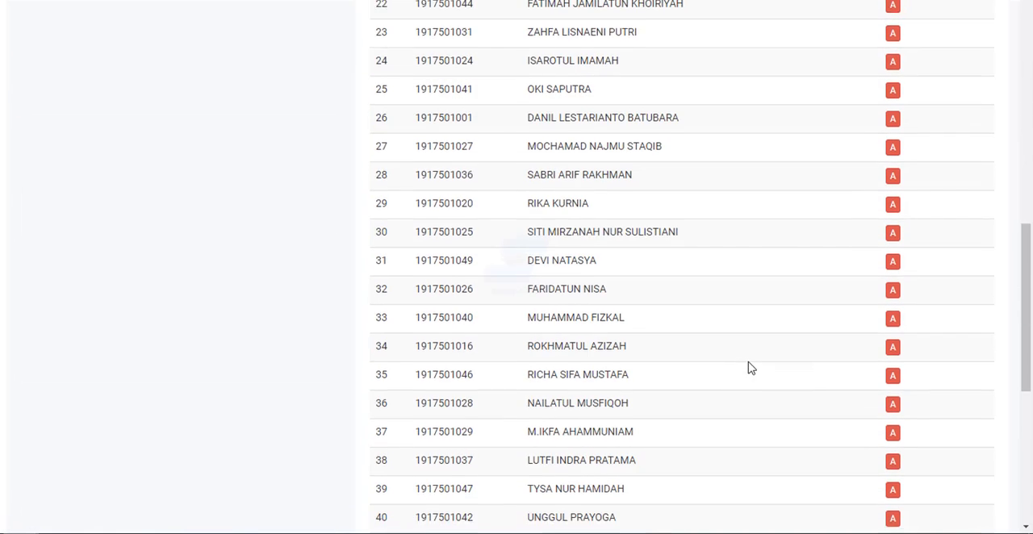
{"action": "scroll", "coordinate": [750, 368], "scroll_direction": "down", "scroll_amount": 5}
{"action": "scroll", "coordinate": [750, 368], "scroll_direction": "up", "scroll_amount": 1}
{"action": "scroll", "coordinate": [748, 368], "scroll_direction": "up", "scroll_amount": 9}
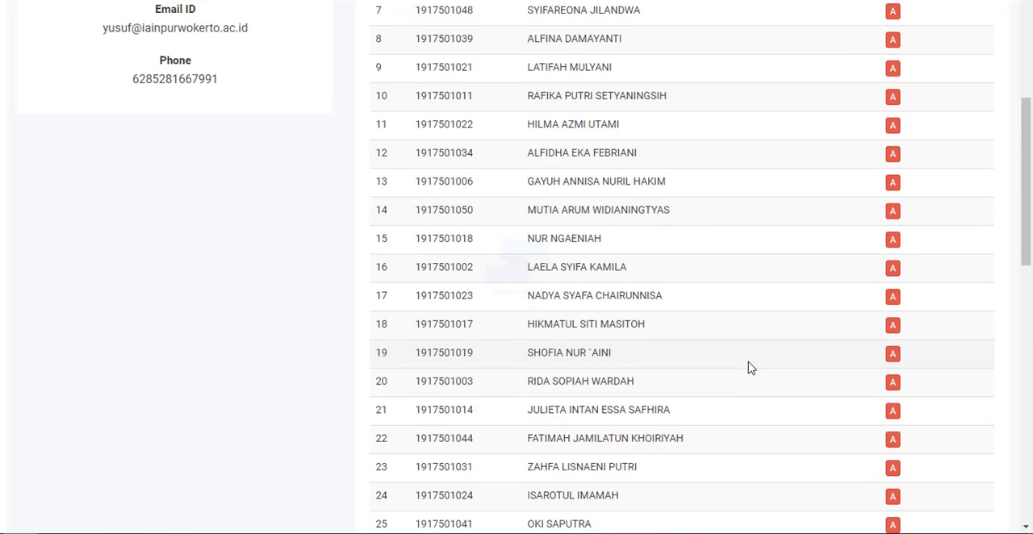
{"action": "scroll", "coordinate": [748, 368], "scroll_direction": "up", "scroll_amount": 1}
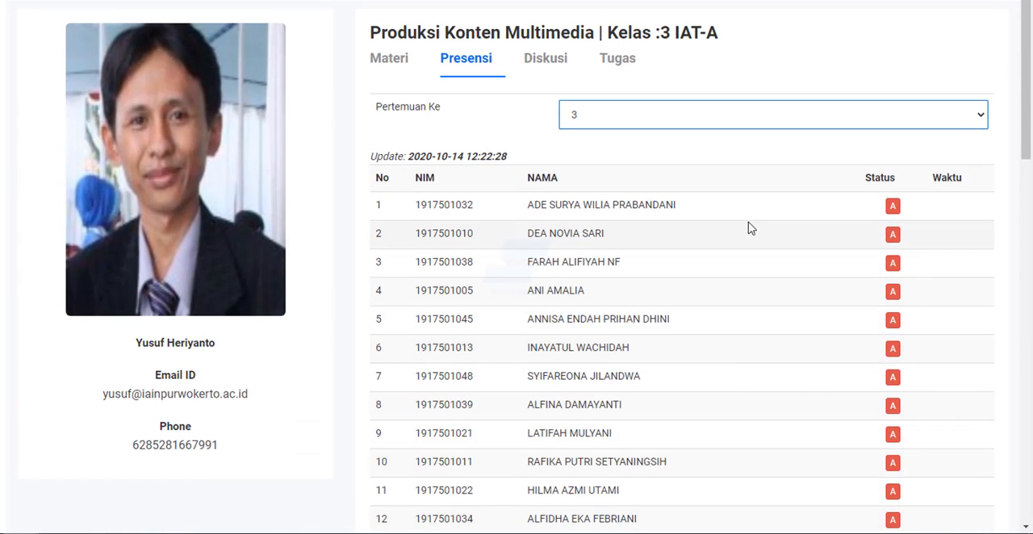
{"action": "scroll", "coordinate": [815, 397], "scroll_direction": "down", "scroll_amount": 1}
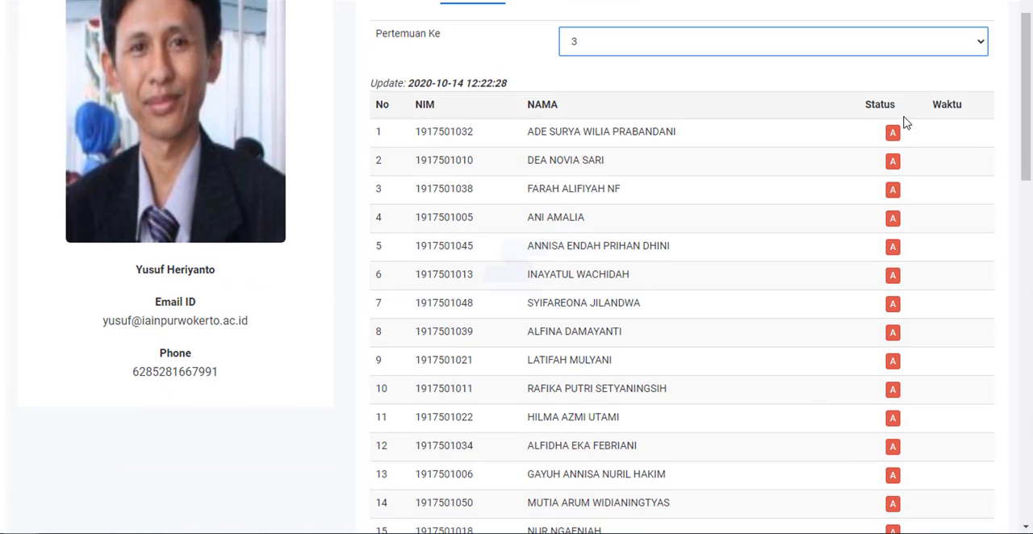
{"action": "scroll", "coordinate": [914, 307], "scroll_direction": "down", "scroll_amount": 13}
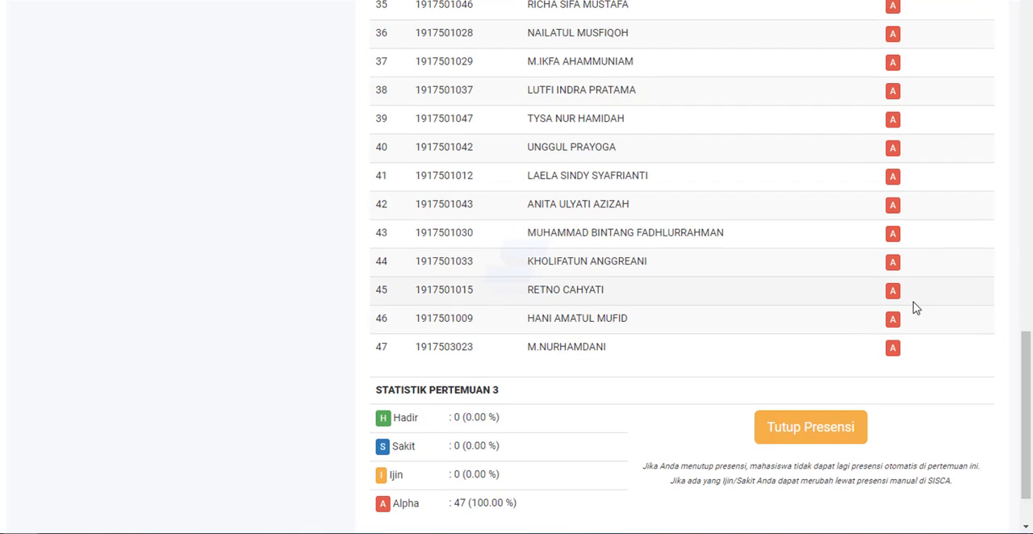
{"action": "scroll", "coordinate": [917, 307], "scroll_direction": "up", "scroll_amount": 8}
{"action": "scroll", "coordinate": [916, 307], "scroll_direction": "down", "scroll_amount": 4}
{"action": "scroll", "coordinate": [916, 307], "scroll_direction": "down", "scroll_amount": 6}
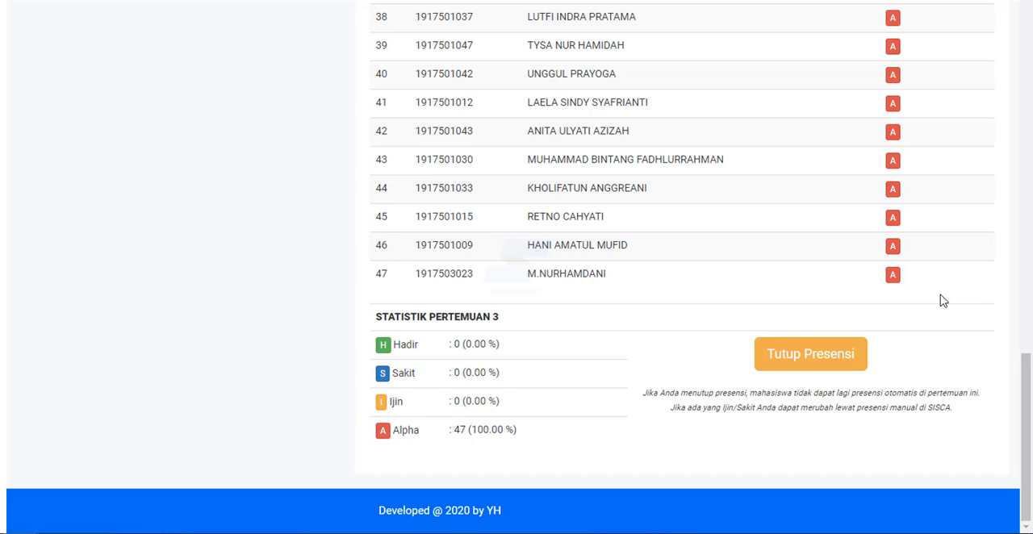
{"action": "scroll", "coordinate": [831, 194], "scroll_direction": "up", "scroll_amount": 9}
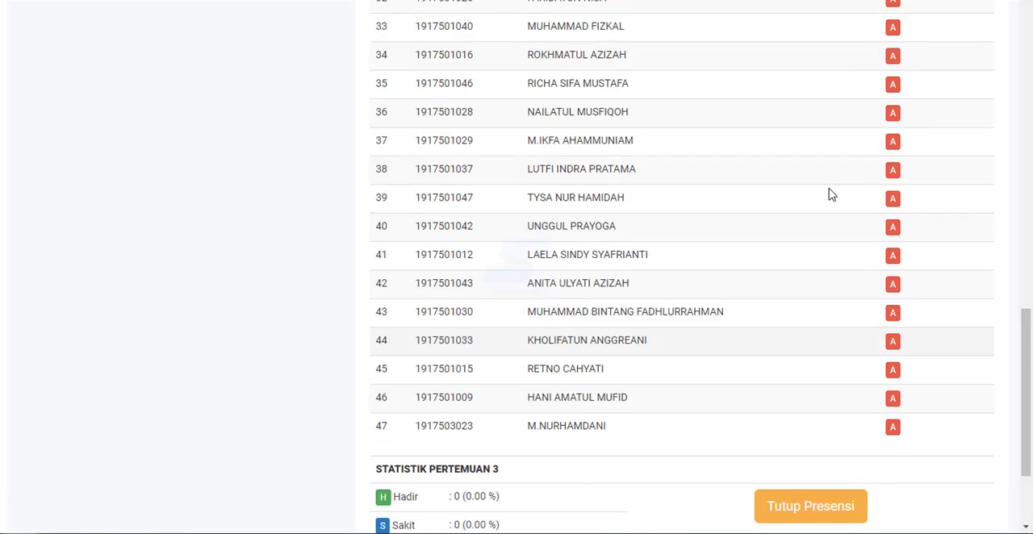
{"action": "scroll", "coordinate": [831, 195], "scroll_direction": "up", "scroll_amount": 6}
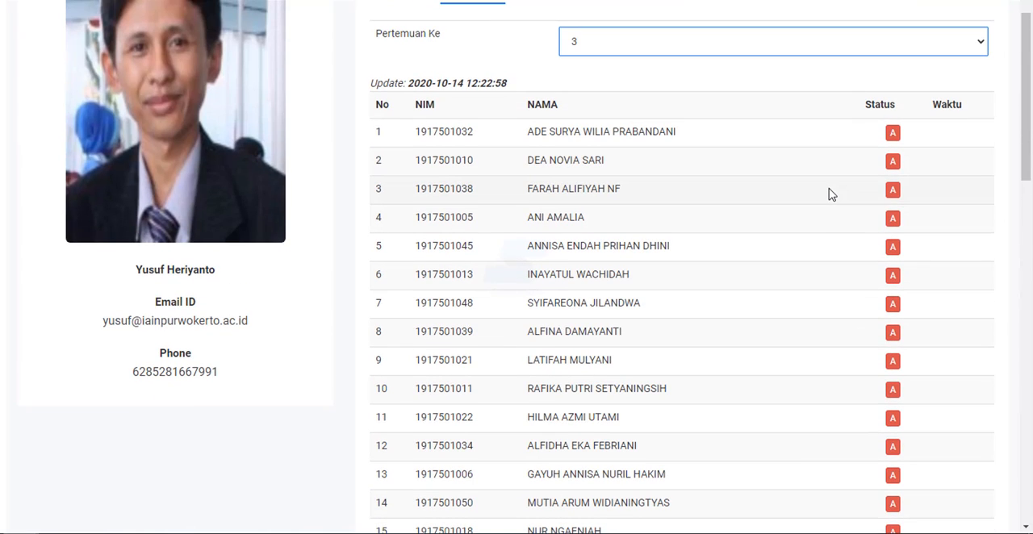
{"action": "scroll", "coordinate": [831, 194], "scroll_direction": "down", "scroll_amount": 6}
{"action": "scroll", "coordinate": [832, 194], "scroll_direction": "down", "scroll_amount": 1}
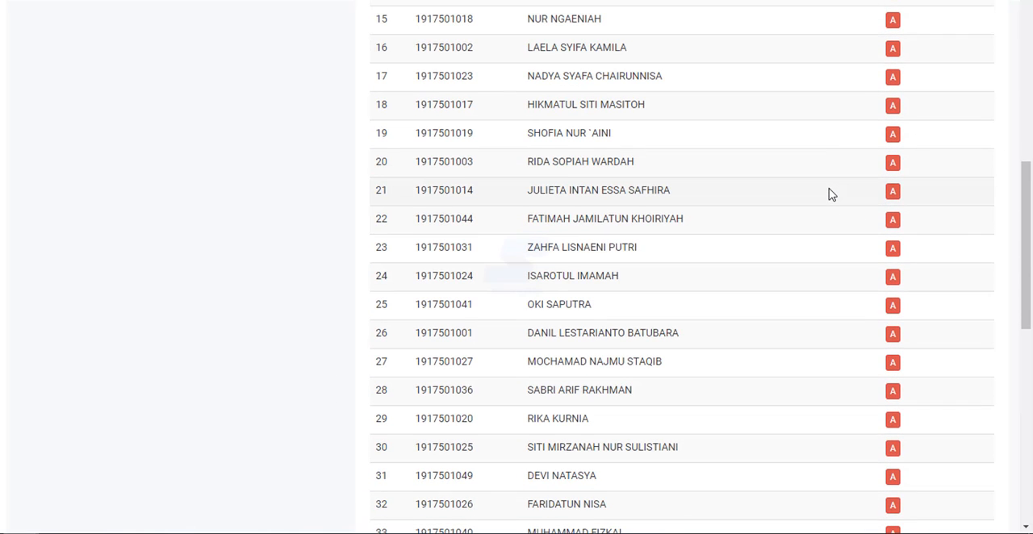
{"action": "scroll", "coordinate": [831, 194], "scroll_direction": "down", "scroll_amount": 4}
{"action": "scroll", "coordinate": [832, 194], "scroll_direction": "down", "scroll_amount": 3}
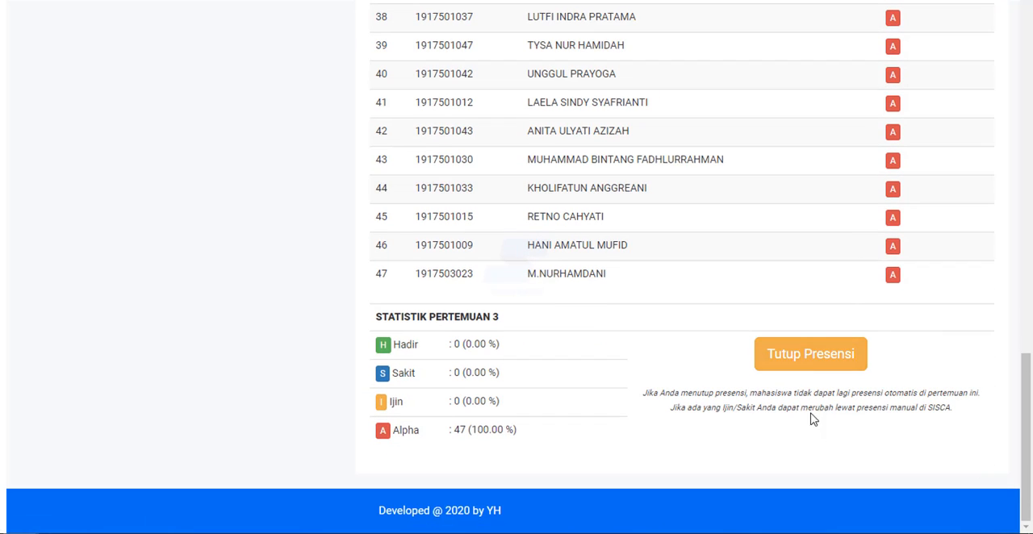
{"action": "scroll", "coordinate": [874, 339], "scroll_direction": "up", "scroll_amount": 10}
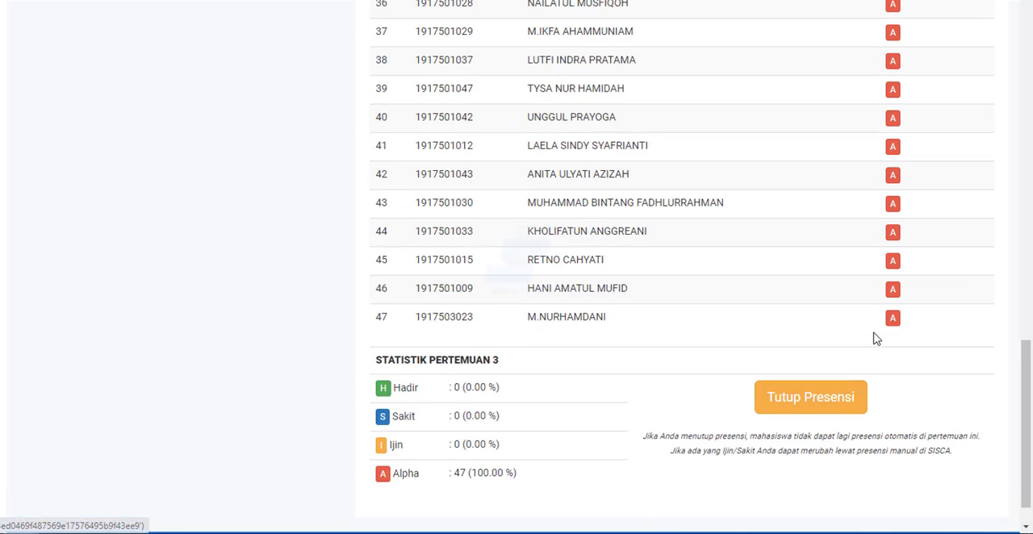
{"action": "scroll", "coordinate": [874, 339], "scroll_direction": "up", "scroll_amount": 5}
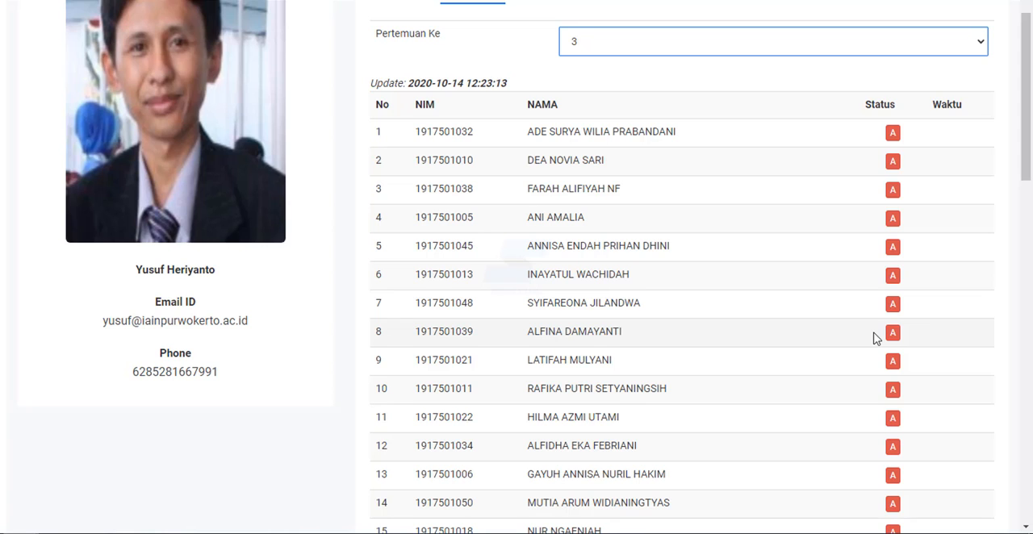
{"action": "scroll", "coordinate": [874, 339], "scroll_direction": "up", "scroll_amount": 2}
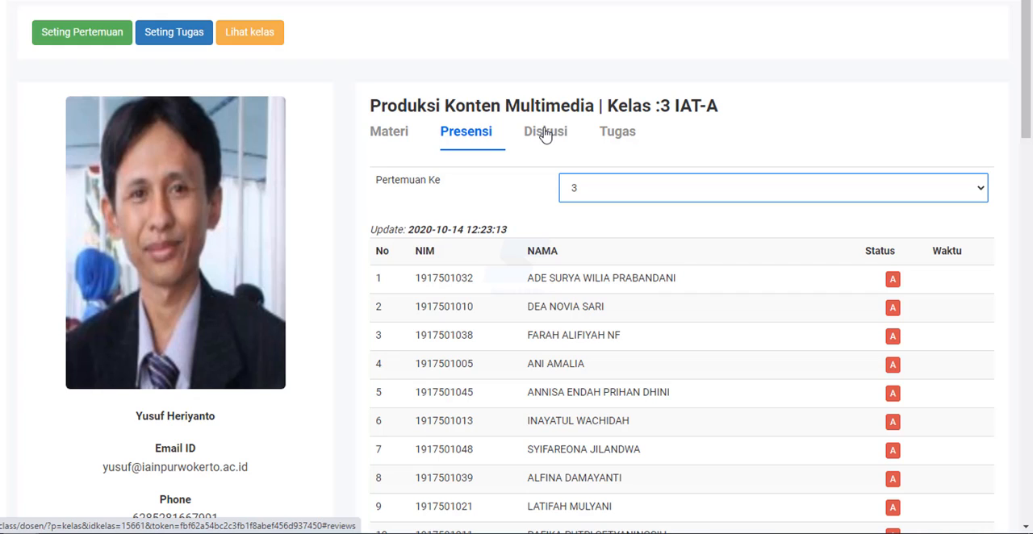
{"action": "left_click", "coordinate": [832, 220]}
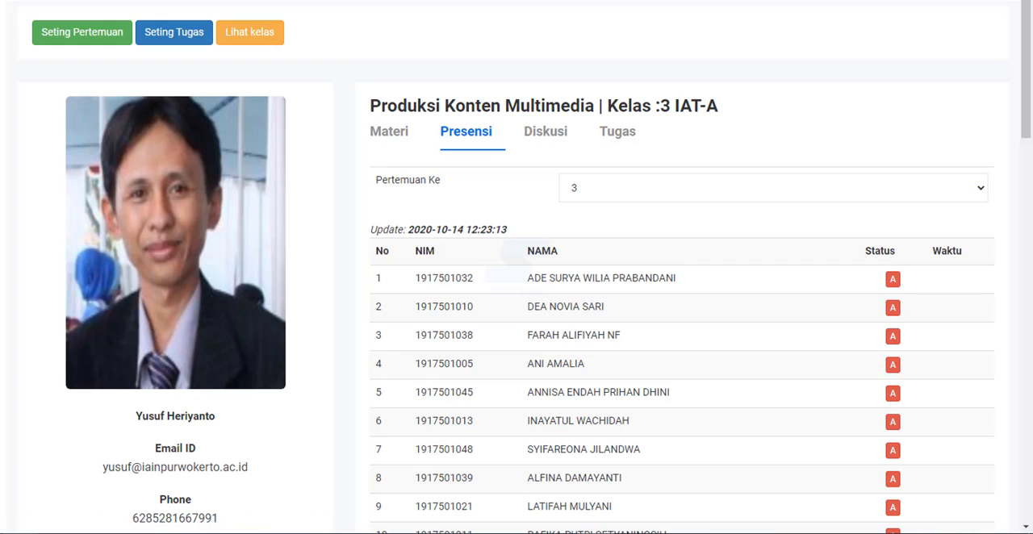
{"action": "scroll", "coordinate": [662, 327], "scroll_direction": "down", "scroll_amount": 8}
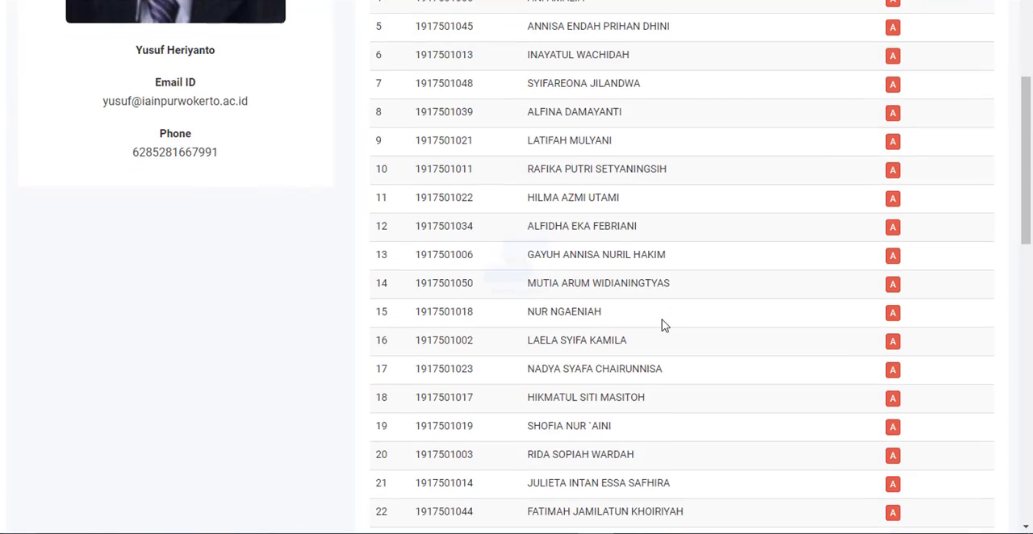
{"action": "scroll", "coordinate": [662, 325], "scroll_direction": "down", "scroll_amount": 8}
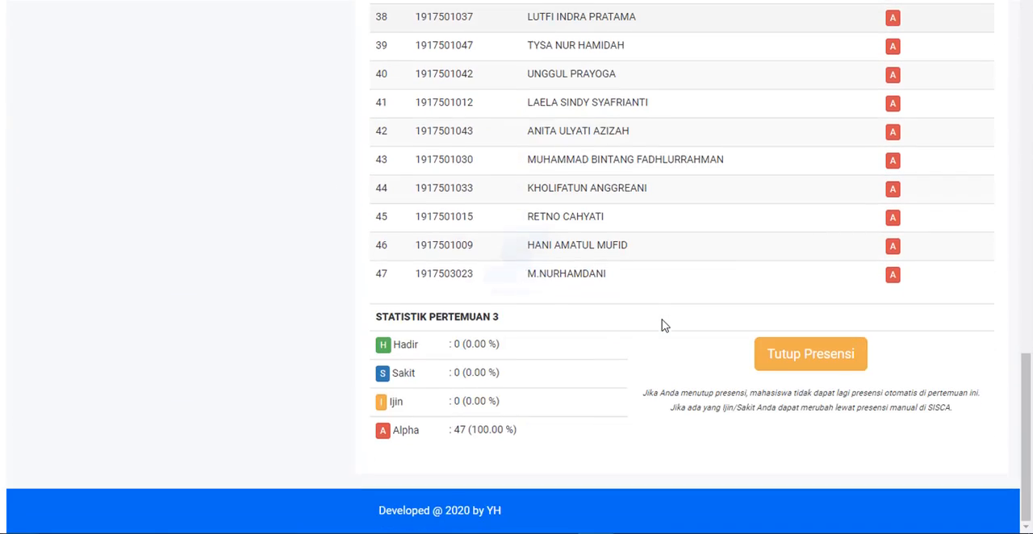
{"action": "scroll", "coordinate": [662, 325], "scroll_direction": "up", "scroll_amount": 4}
{"action": "scroll", "coordinate": [662, 325], "scroll_direction": "up", "scroll_amount": 12}
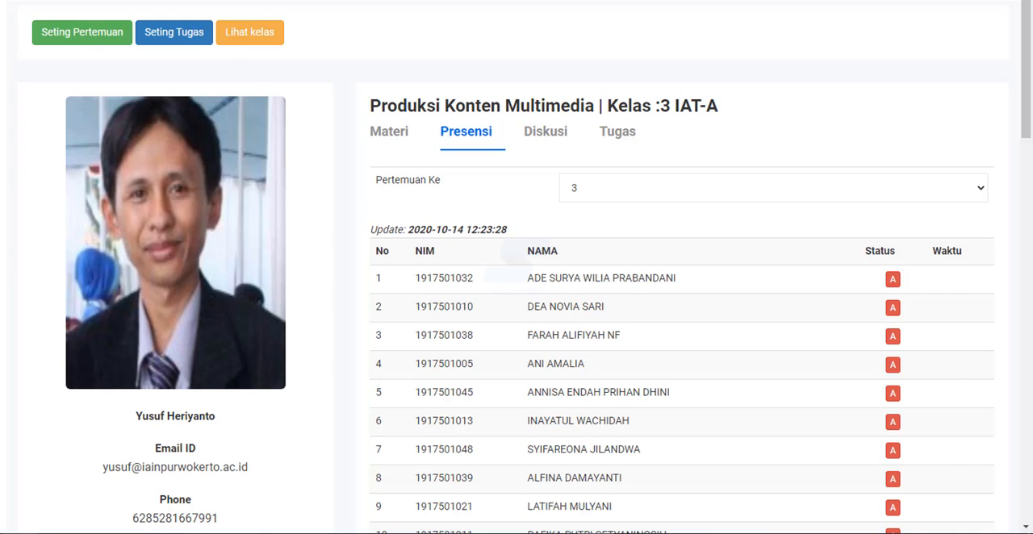
- Switch to the SISCA teaching schedule, open the manual attendance of class 3 IAT-A, and load the list for meeting 3
{"action": "left_click", "coordinate": [283, 1]}
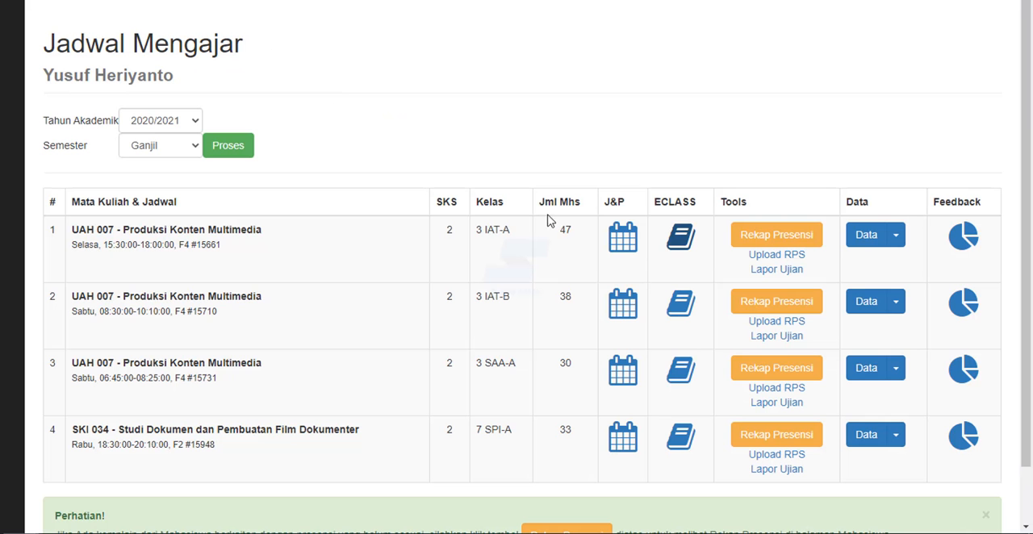
{"action": "left_click", "coordinate": [621, 237]}
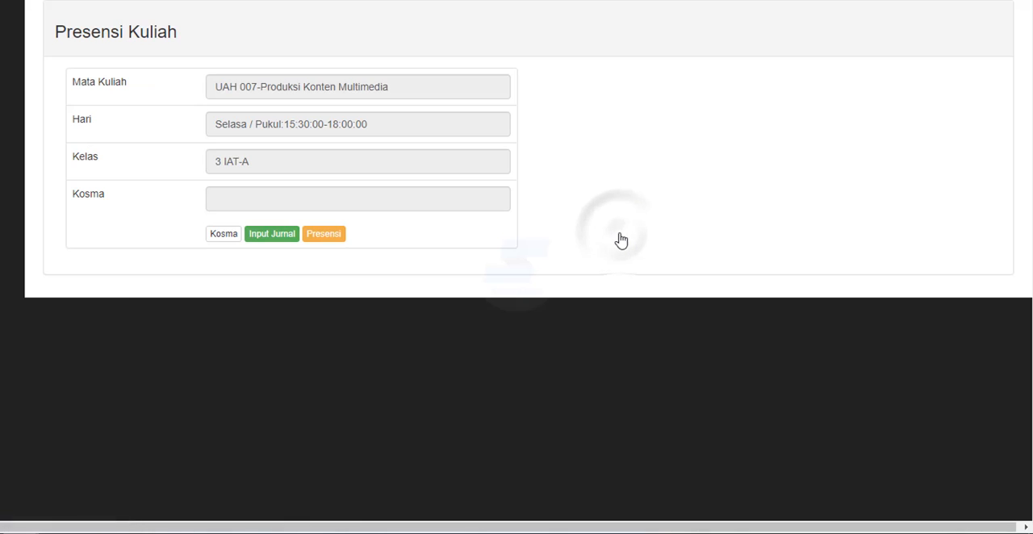
{"action": "left_click", "coordinate": [321, 235]}
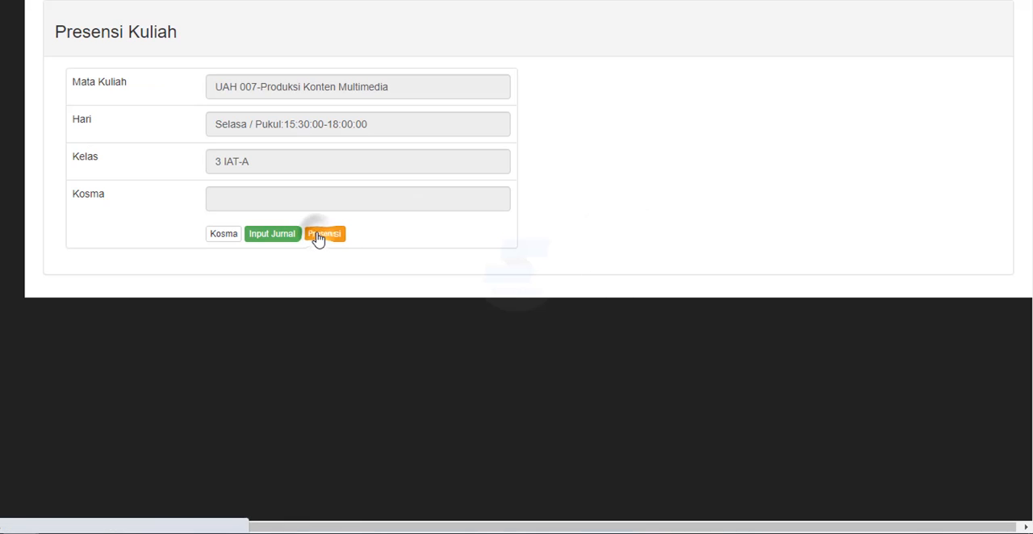
{"action": "left_click", "coordinate": [857, 133]}
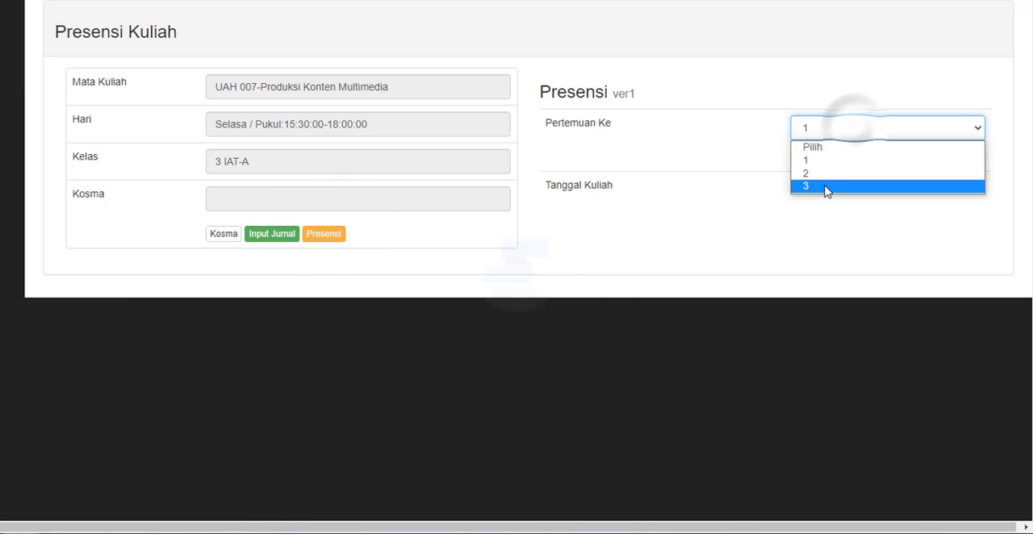
{"action": "left_click", "coordinate": [823, 189]}
{"action": "left_click", "coordinate": [817, 155]}
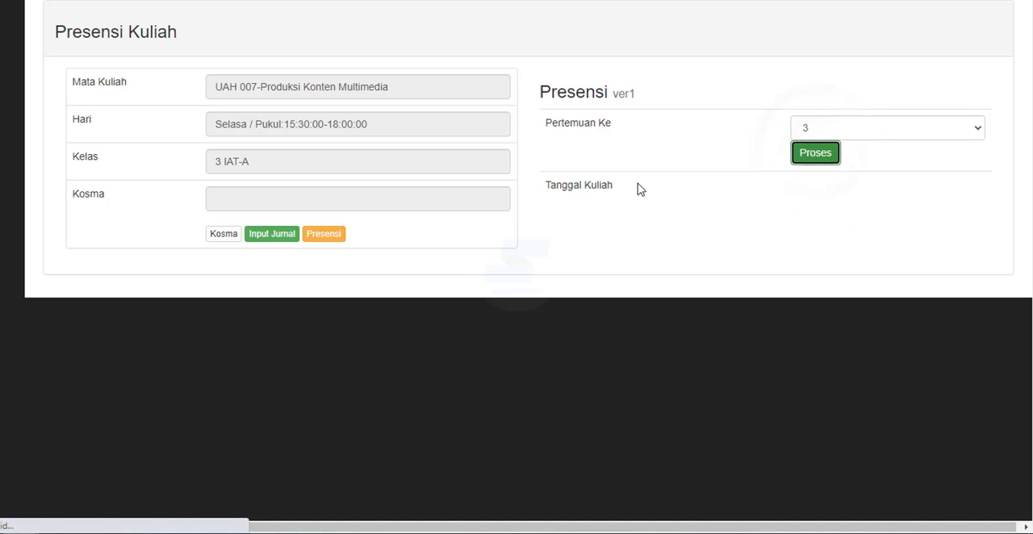
- Set the attendance status of the student in row 47 to Hadir, and return to the ECLASS attendance page
{"action": "scroll", "coordinate": [638, 189], "scroll_direction": "down", "scroll_amount": 15}
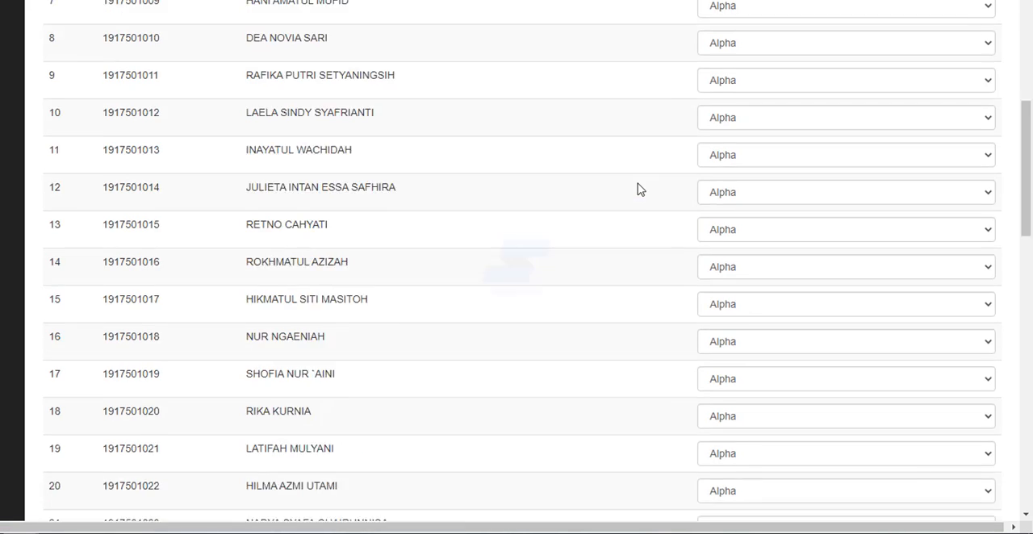
{"action": "scroll", "coordinate": [637, 189], "scroll_direction": "down", "scroll_amount": 5}
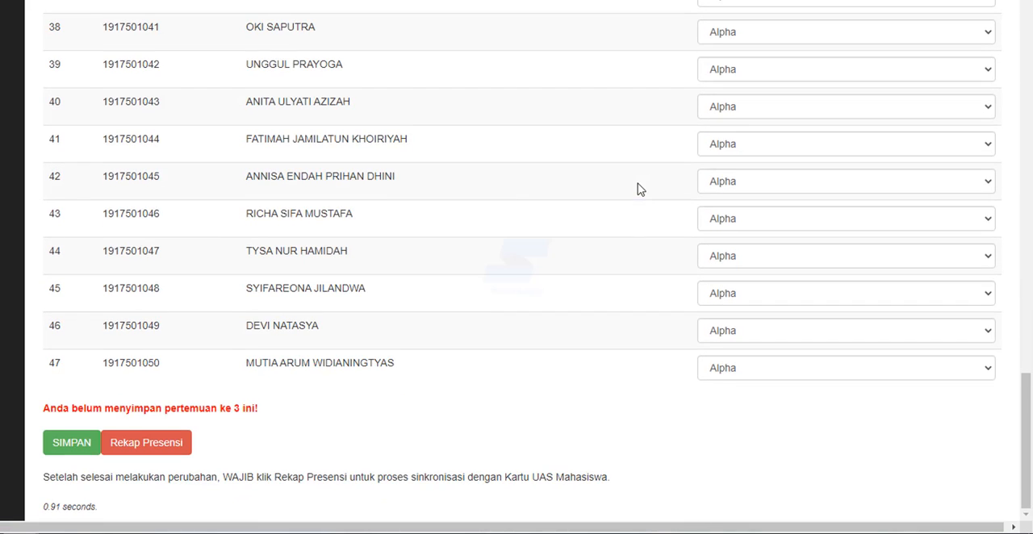
{"action": "left_click", "coordinate": [746, 370]}
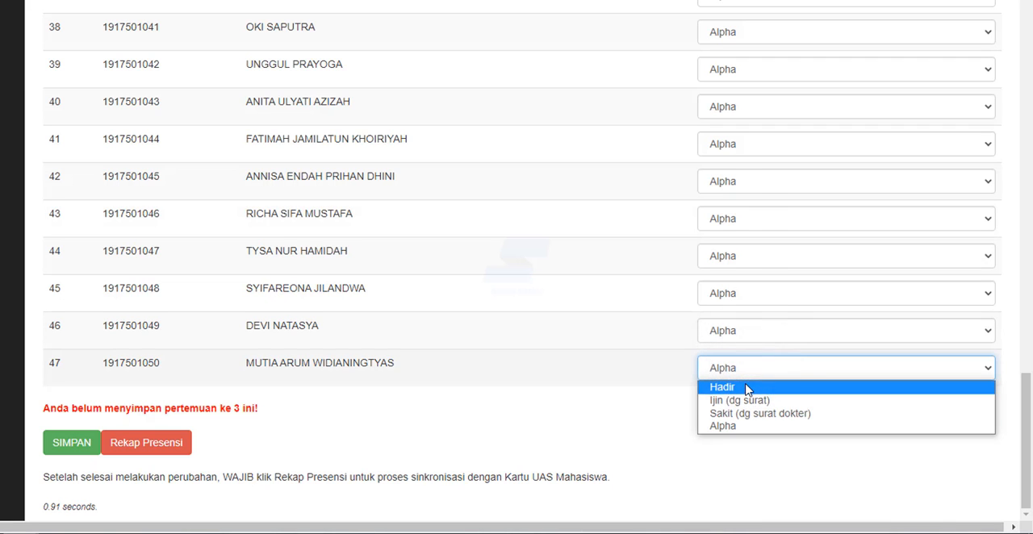
{"action": "left_click", "coordinate": [745, 385]}
{"action": "left_click", "coordinate": [613, 352]}
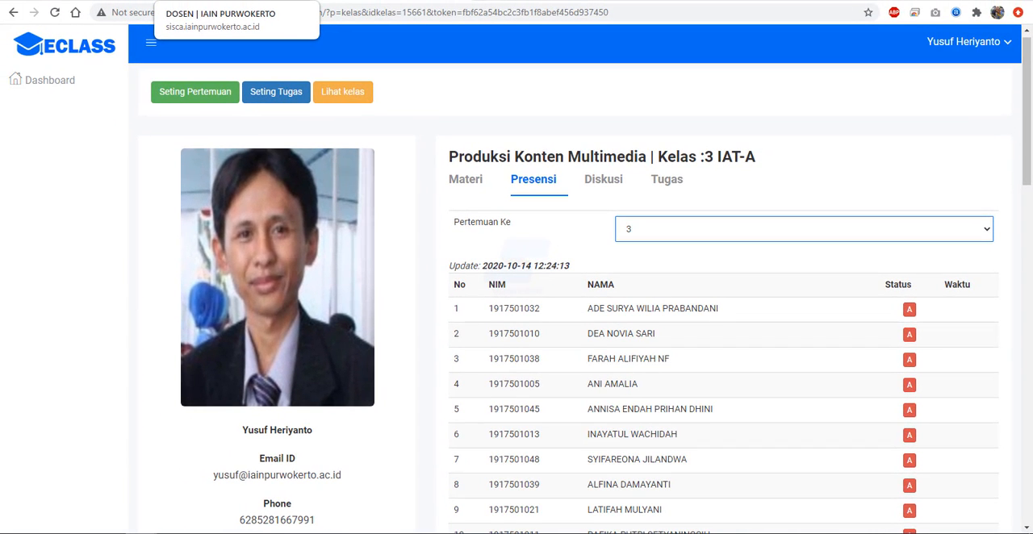
{"action": "left_click", "coordinate": [539, 95]}
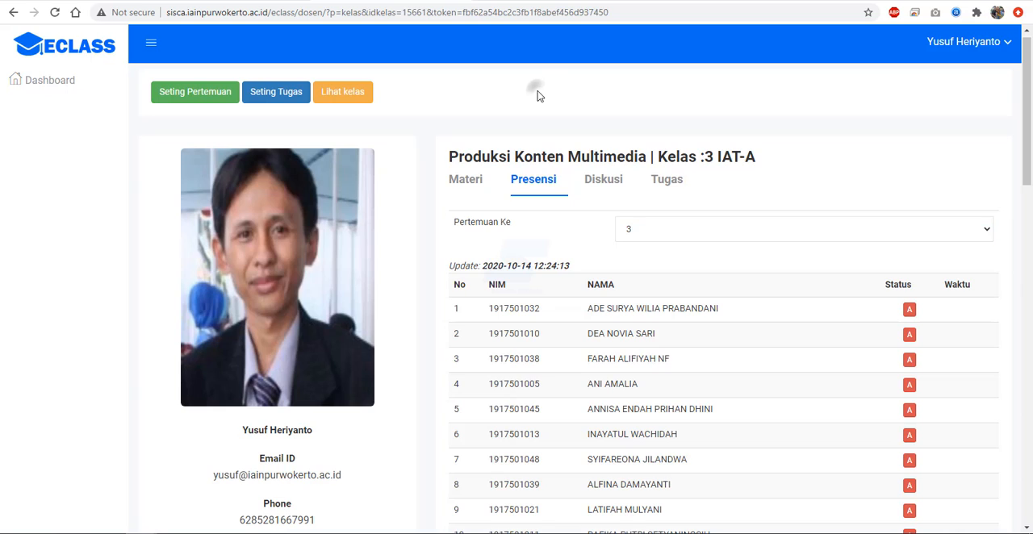